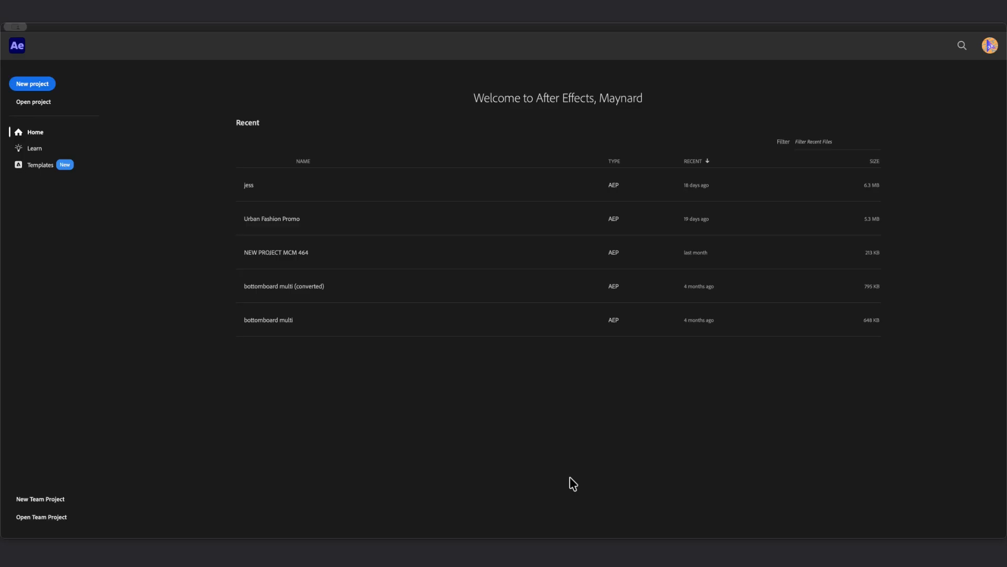
# Start a new project and create an HD 1920x1080, 29.97 fps, ten-second composition named ANIMATING PSD
pyautogui.click(35, 85)
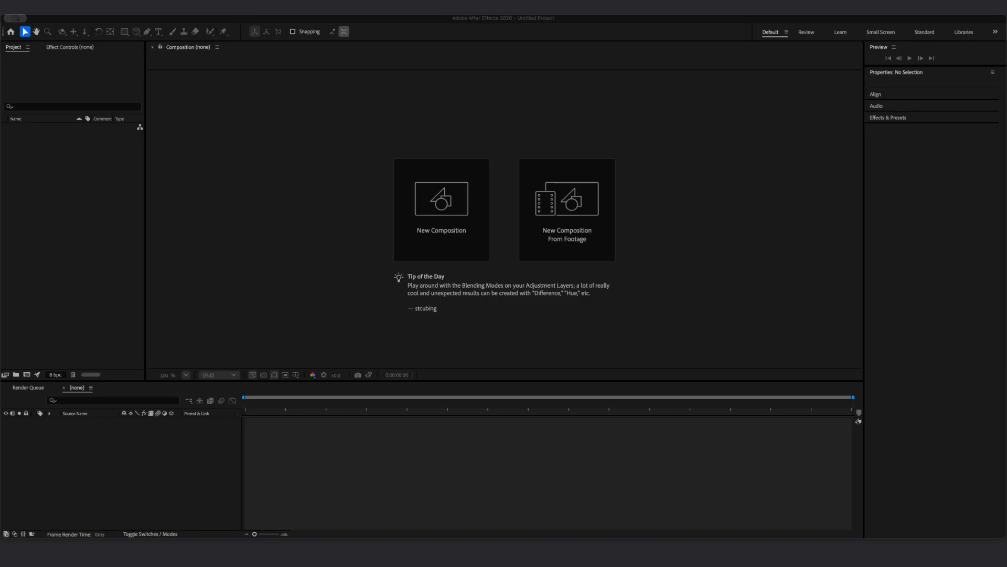
pyautogui.click(445, 208)
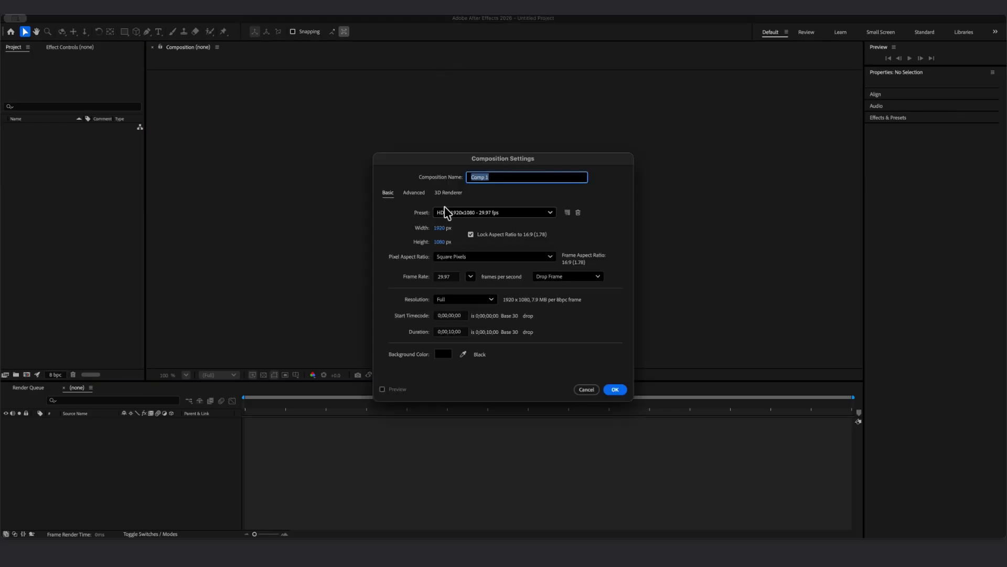
pyautogui.write('AN')
pyautogui.write('IMATIN')
pyautogui.write('N')
pyautogui.press('BackSpace')
pyautogui.press('BackSpace')
pyautogui.write('NG PSD')
pyautogui.click(452, 331)
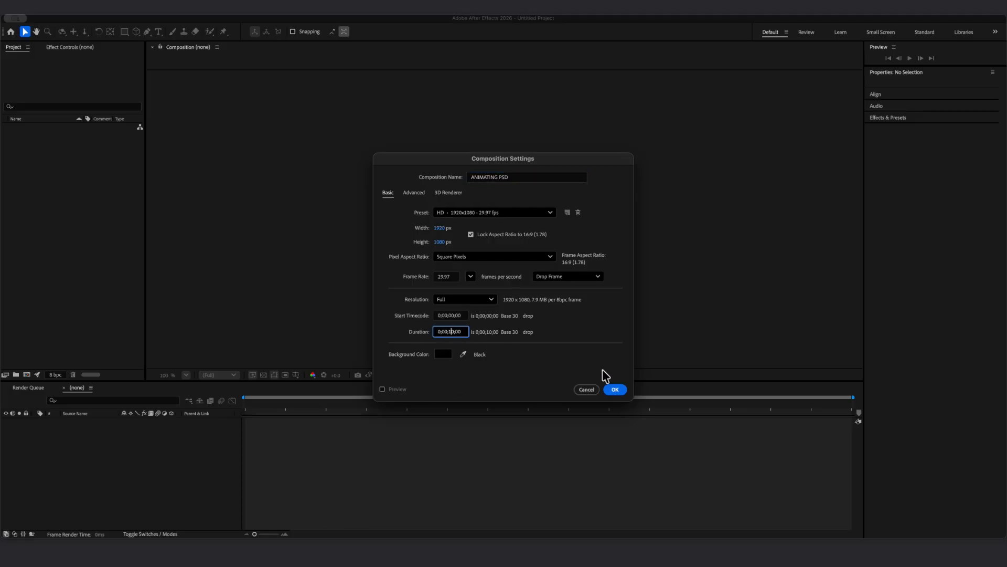
pyautogui.click(615, 389)
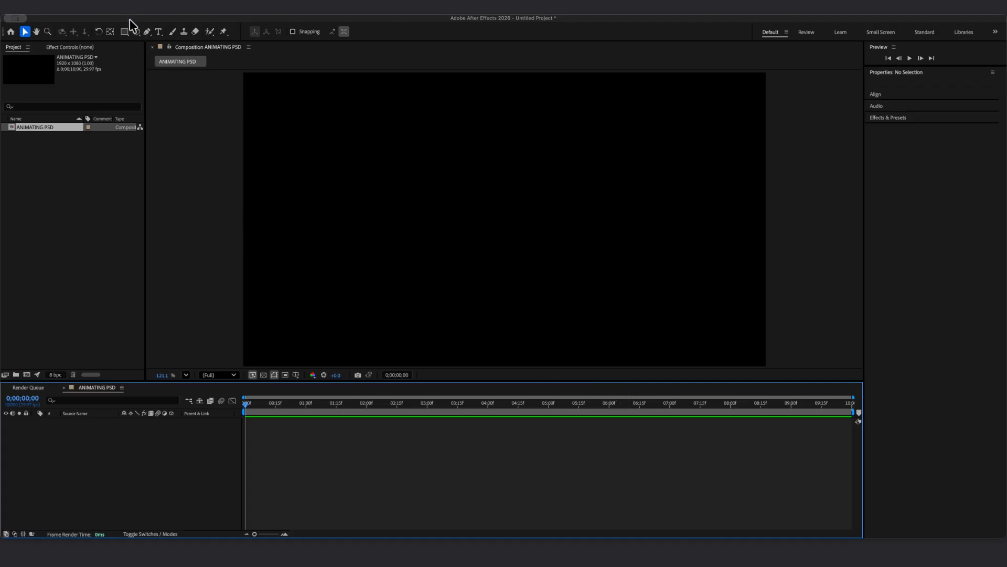
pyautogui.hotkey('ctrl', 'n')
pyautogui.click(617, 390)
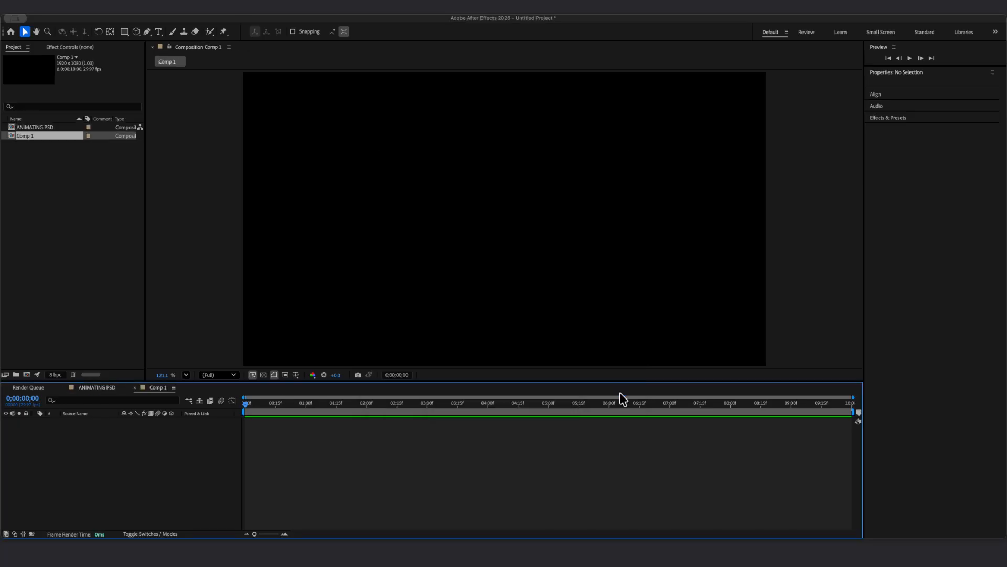
pyautogui.rightClick(29, 138)
pyautogui.click(4, 146)
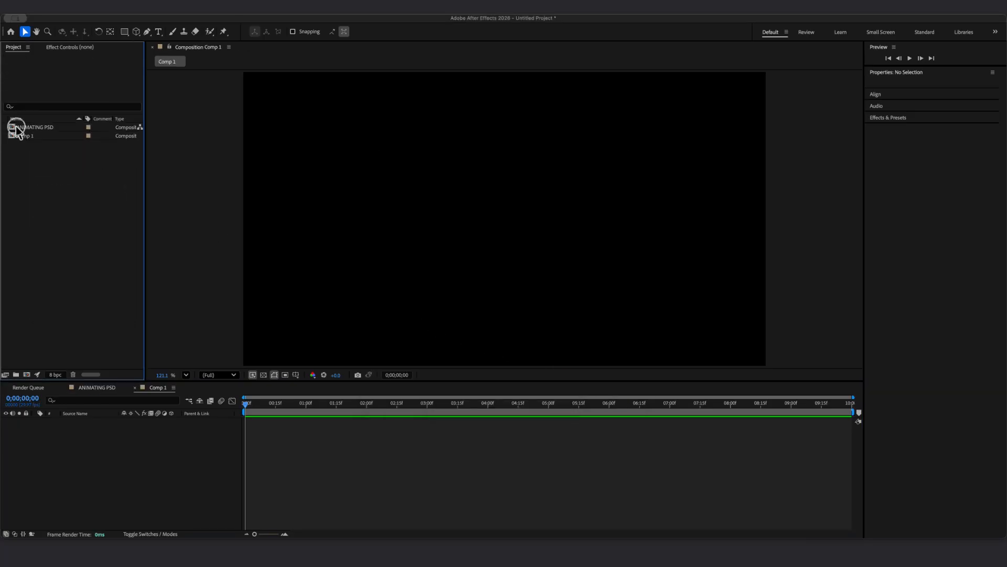
pyautogui.doubleClick(9, 127)
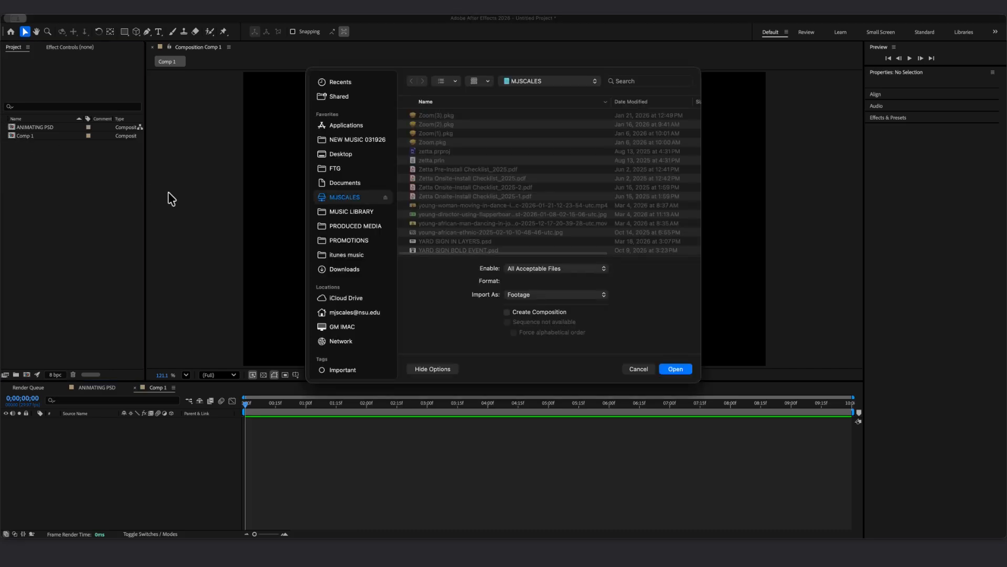
pyautogui.click(637, 369)
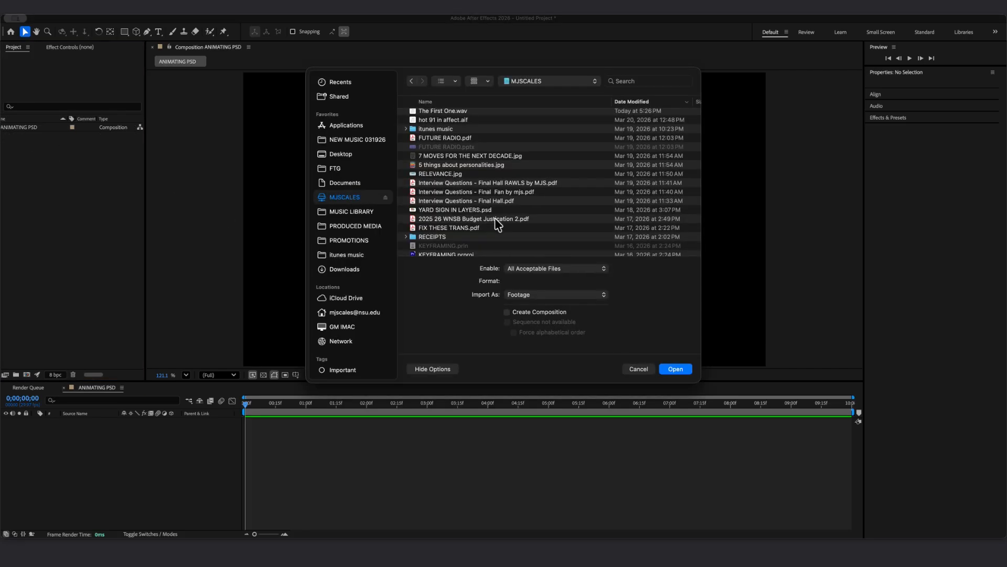
# Sort the import file list by name in descending order and open YARD SIGN IN LAYERS.psd for import
pyautogui.scroll(-1, 496, 218)
pyautogui.scroll(3, 496, 218)
pyautogui.click(425, 102)
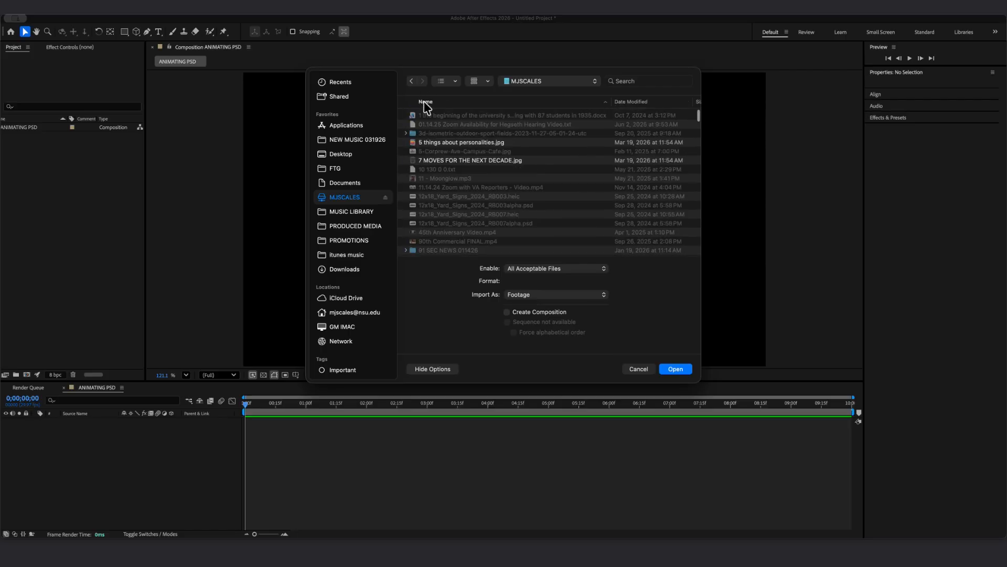
pyautogui.click(425, 101)
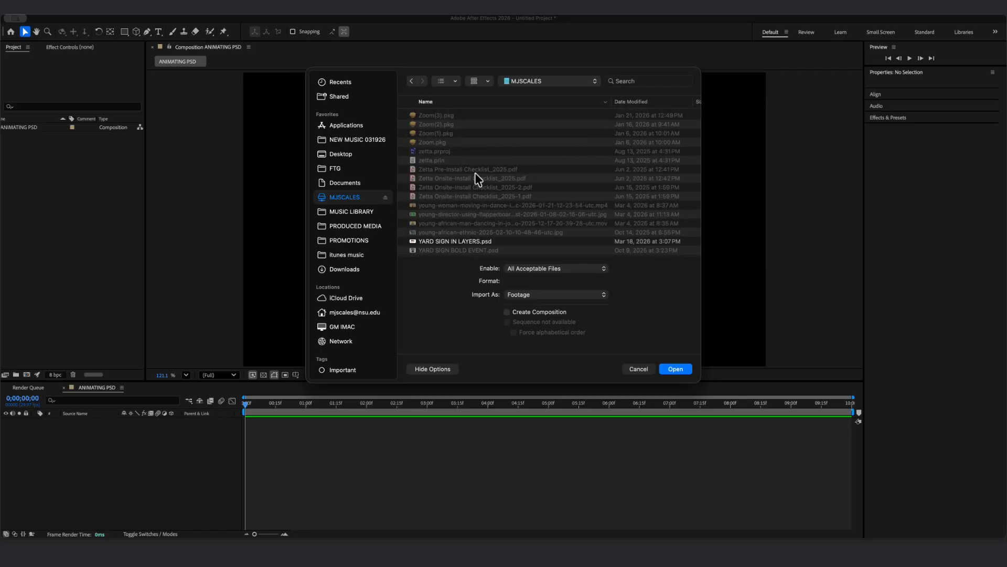
pyautogui.click(473, 193)
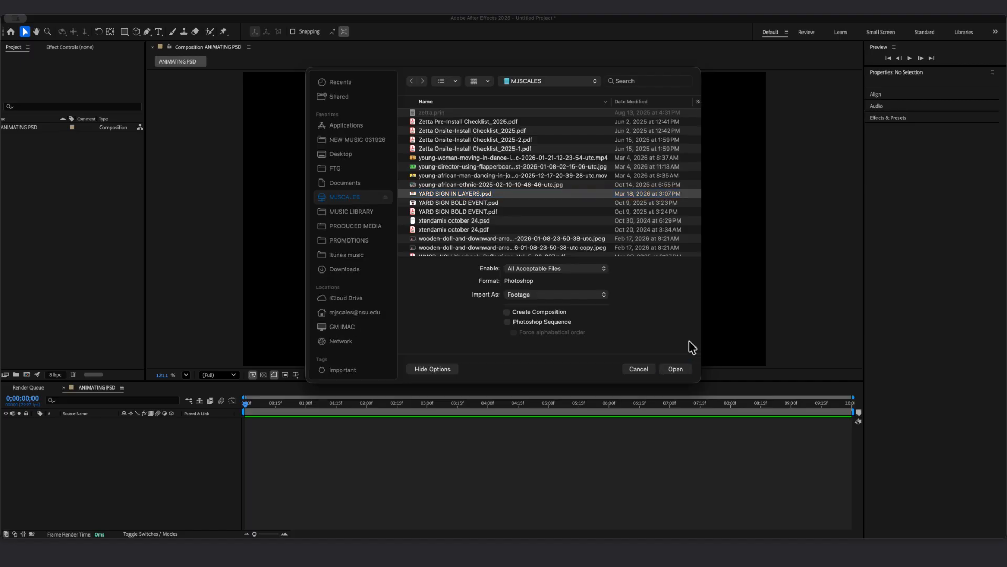
pyautogui.click(680, 369)
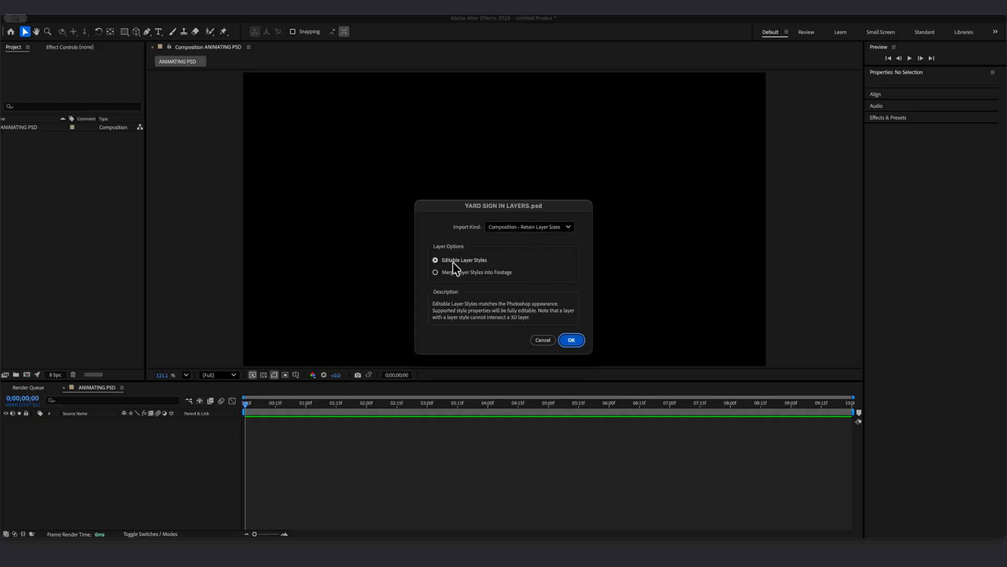
# Import the PSD as Composition - Retain Layer Sizes with Editable Layer Styles
pyautogui.click(532, 227)
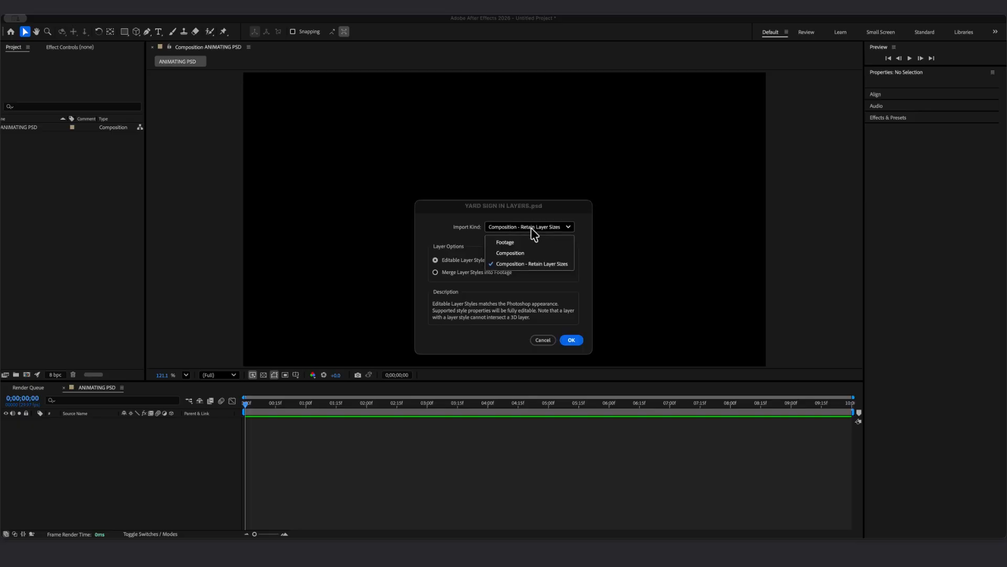
pyautogui.click(512, 264)
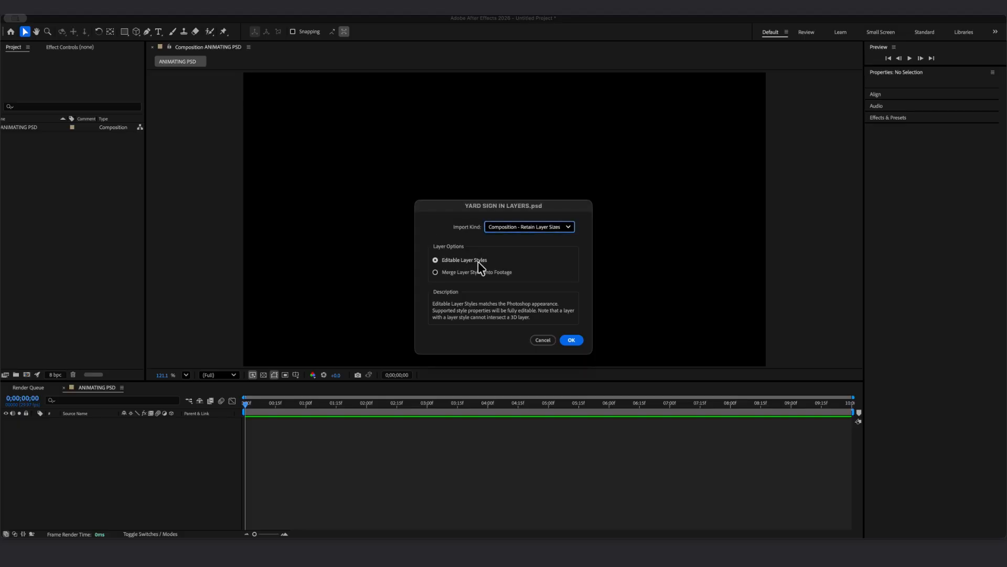
pyautogui.click(571, 342)
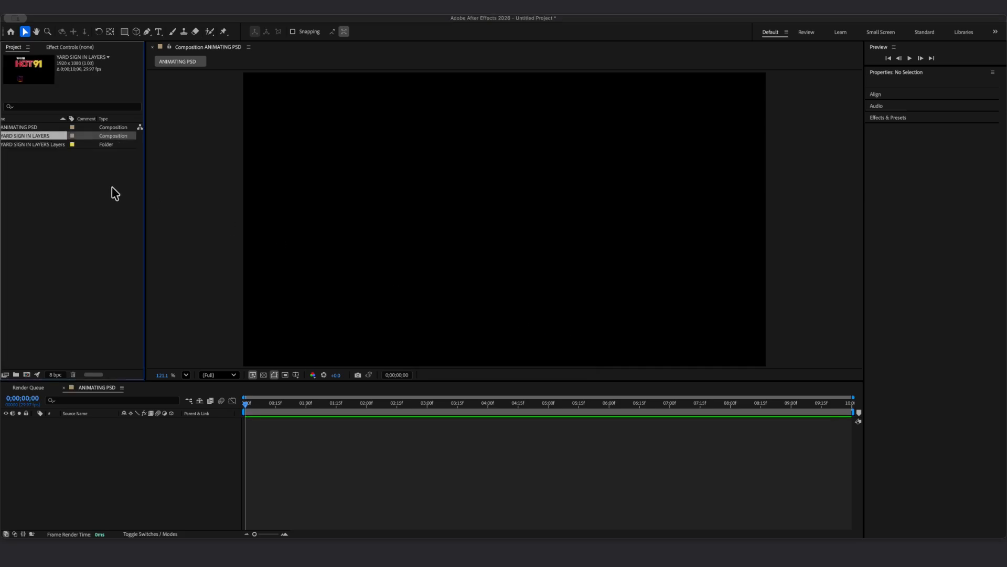
# Add the YARD SIGN IN LAYERS composition to the ANIMATING PSD timeline as a layer
pyautogui.click(36, 126)
pyautogui.click(39, 136)
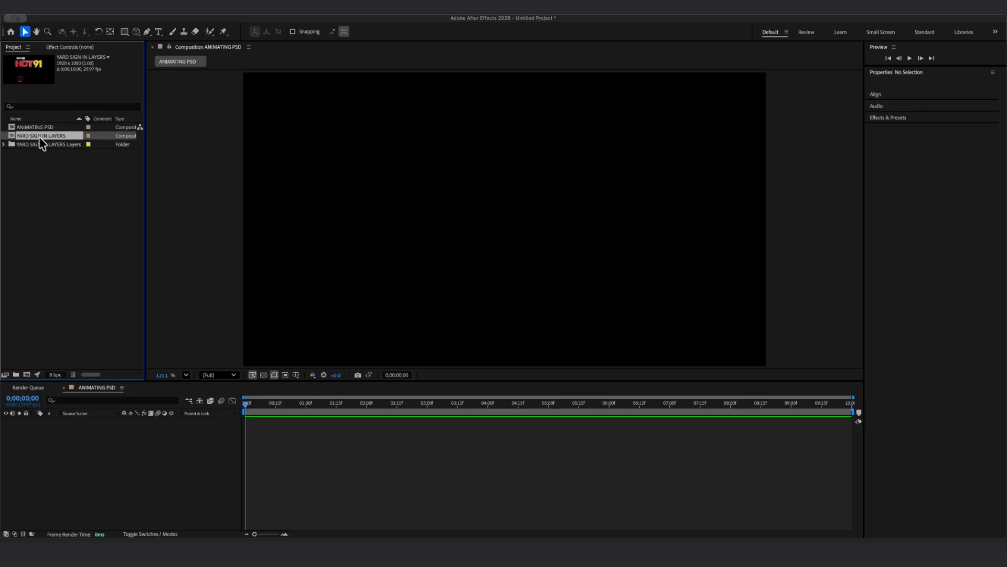
pyautogui.click(39, 144)
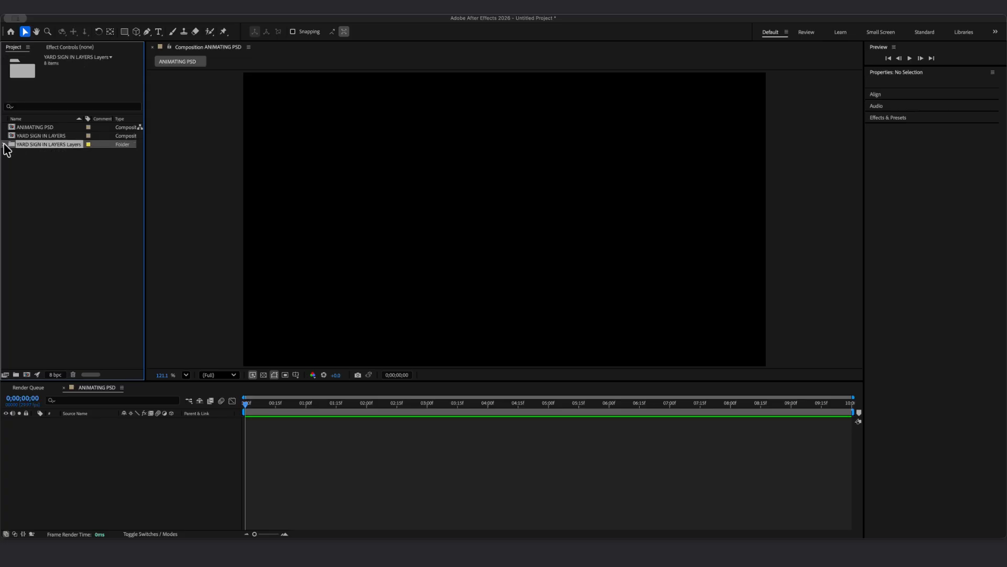
pyautogui.moveTo(11, 136); pyautogui.dragTo(37, 434)
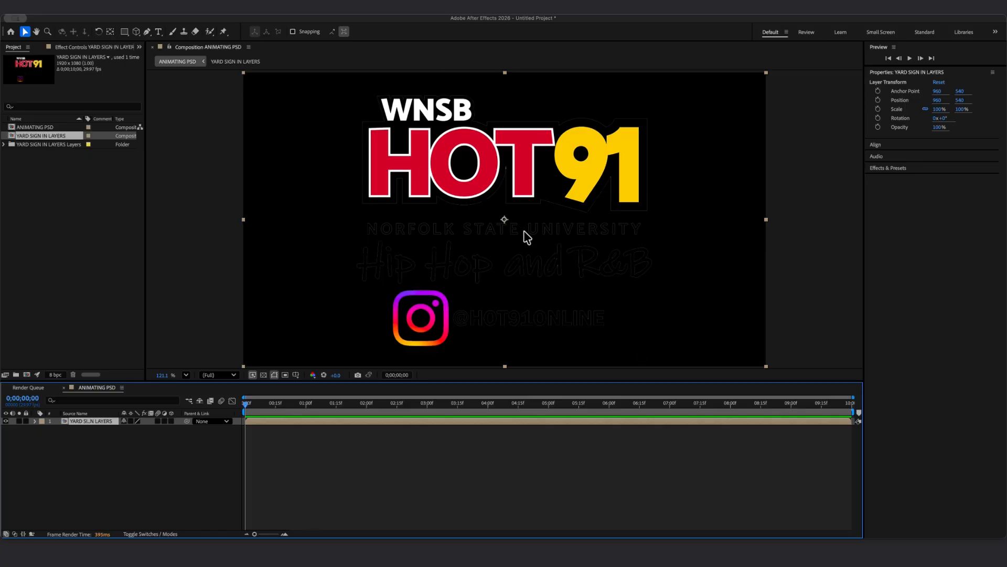
pyautogui.click(153, 460)
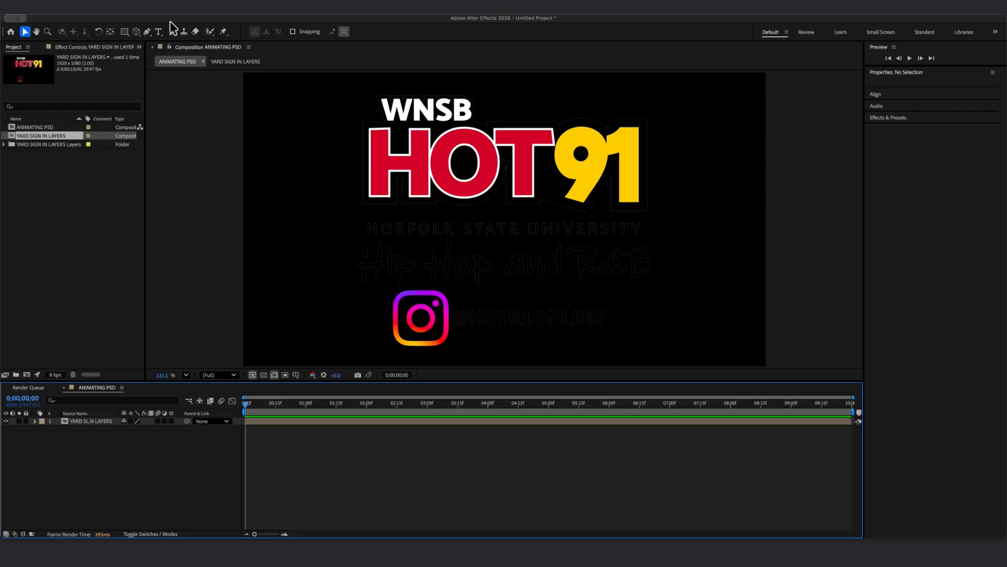
# Create a 1920x1080 royal blue solid (#0051FF) and place it beneath the YARD SIGN IN LAYERS layer
pyautogui.hotkey('ctrl', 'y')
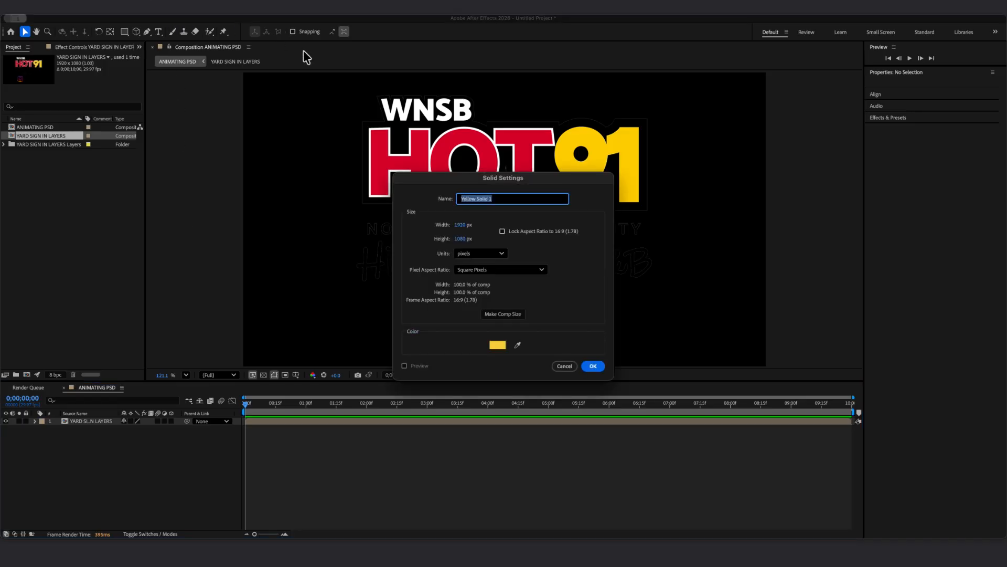
pyautogui.click(496, 346)
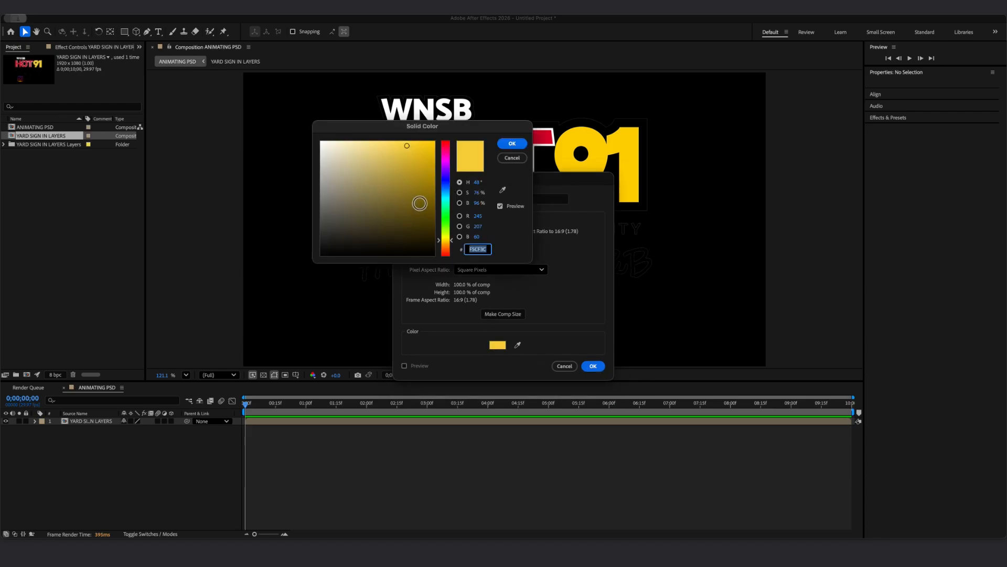
pyautogui.click(444, 185)
pyautogui.moveTo(410, 166); pyautogui.dragTo(524, 133)
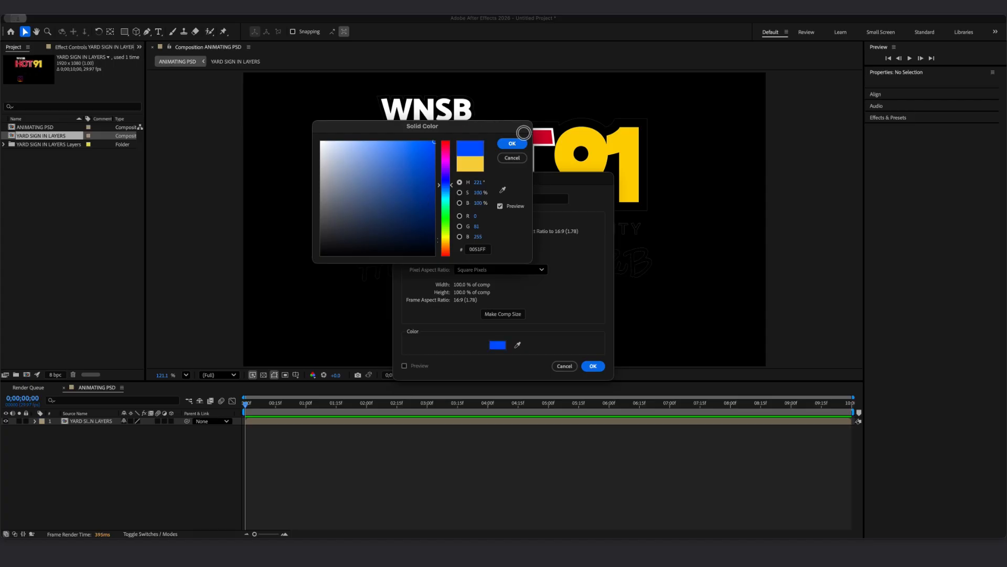
pyautogui.click(512, 144)
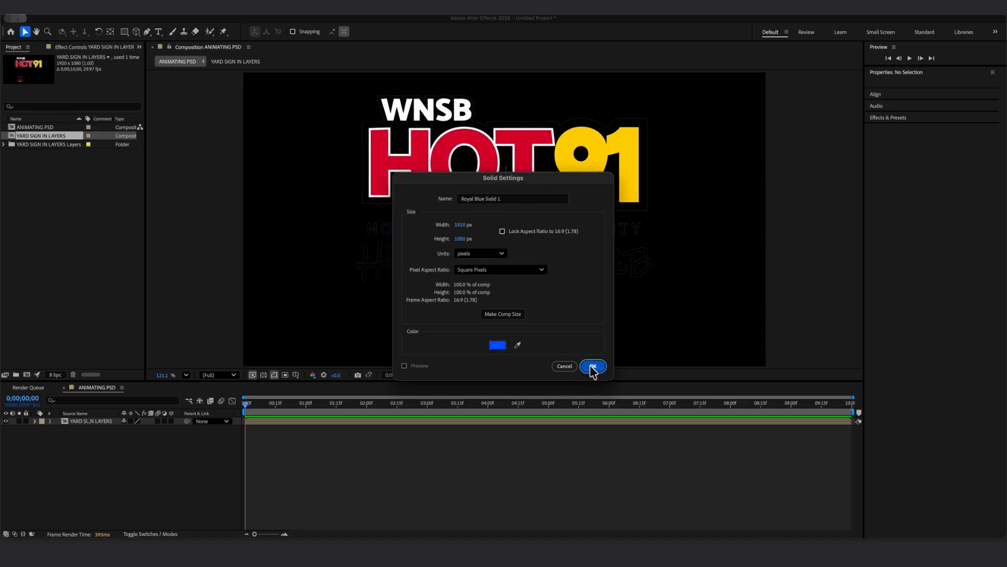
pyautogui.click(592, 366)
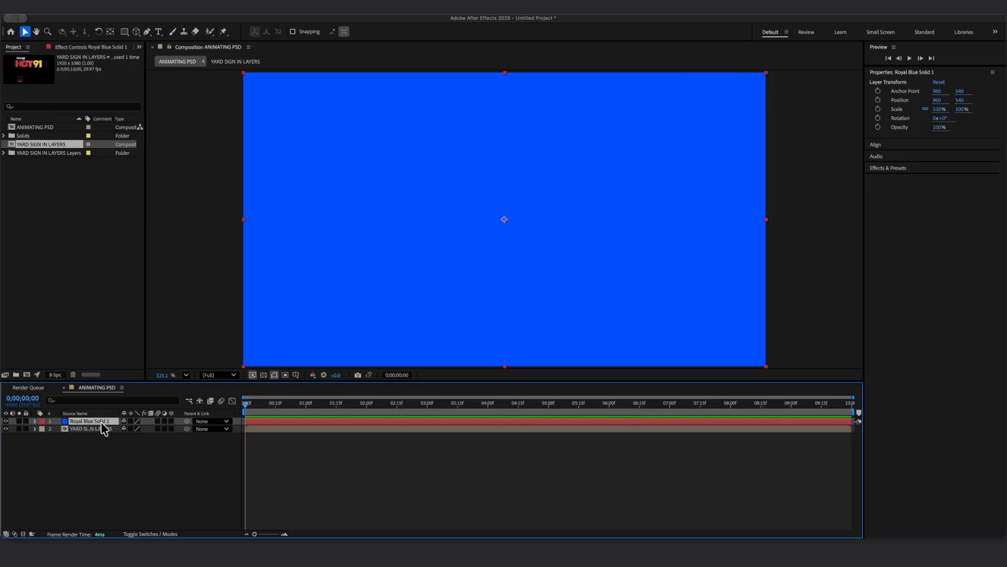
pyautogui.moveTo(103, 426); pyautogui.dragTo(101, 440)
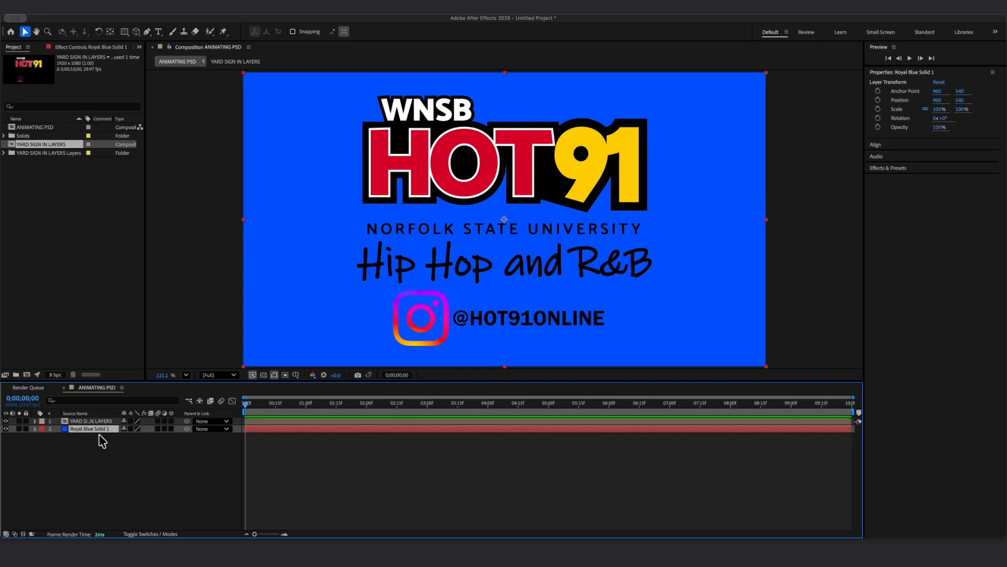
# Select the YARD SIGN IN LAYERS layer and try to shift its artwork in the composition view
pyautogui.click(88, 421)
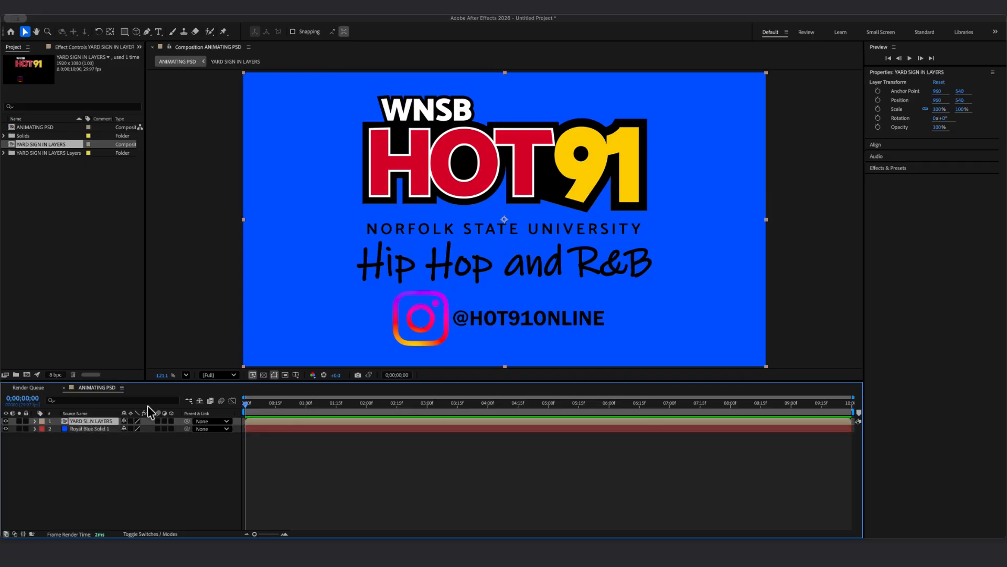
pyautogui.moveTo(522, 162)
pyautogui.mouseDown()
pyautogui.moveTo(413, 162)
pyautogui.moveTo(633, 179)
pyautogui.moveTo(396, 146)
pyautogui.moveTo(531, 164)
pyautogui.mouseUp()
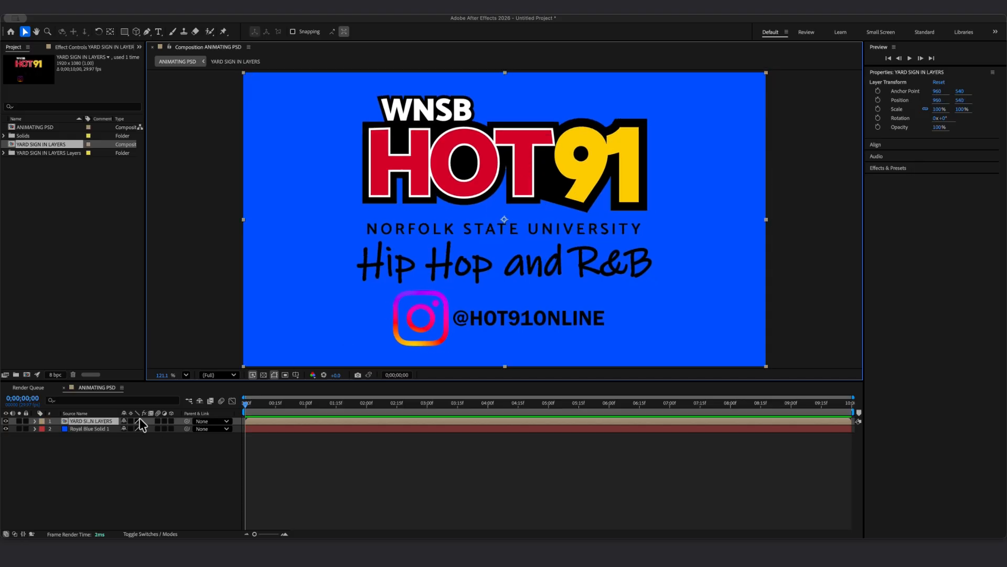
pyautogui.click(107, 472)
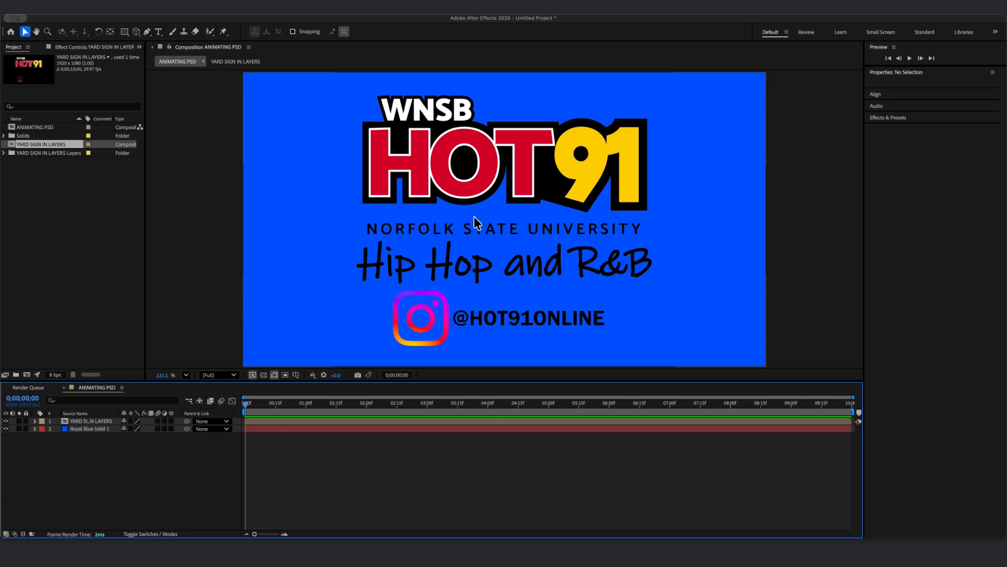
# Open the YARD SIGN IN LAYERS composition and add a 1920x1080 royal blue solid below all its layers
pyautogui.doubleClick(10, 144)
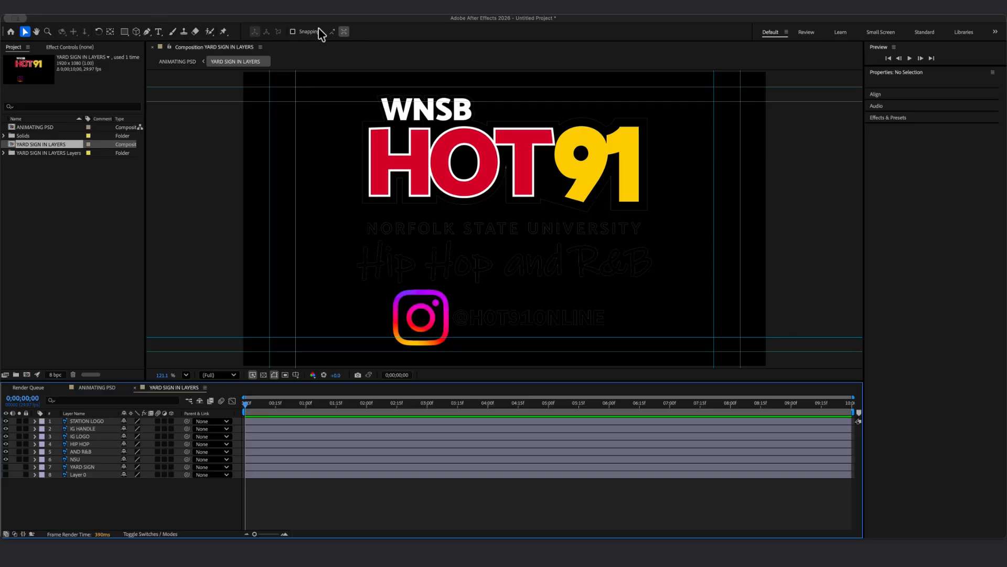
pyautogui.hotkey('ctrl', 'y')
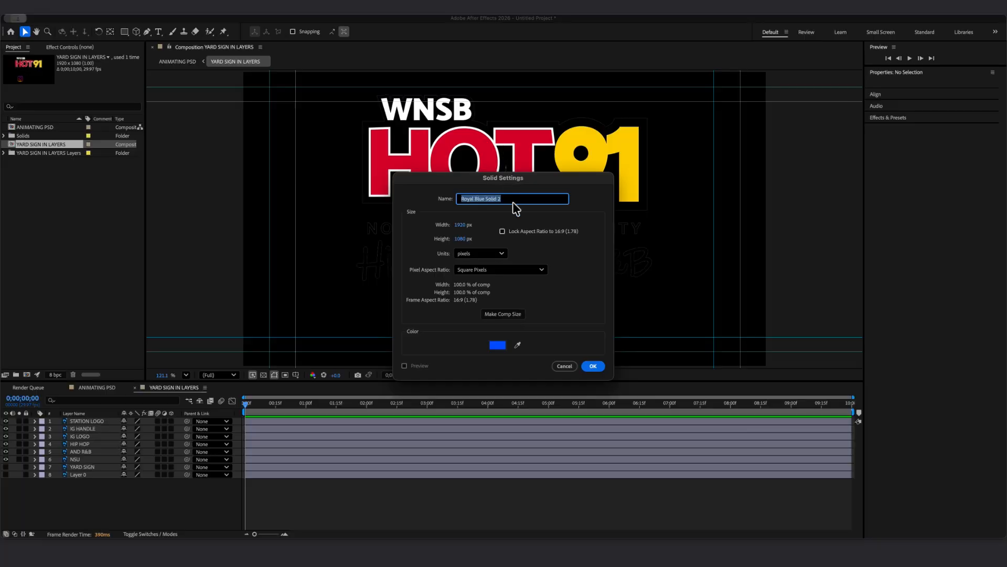
pyautogui.click(593, 366)
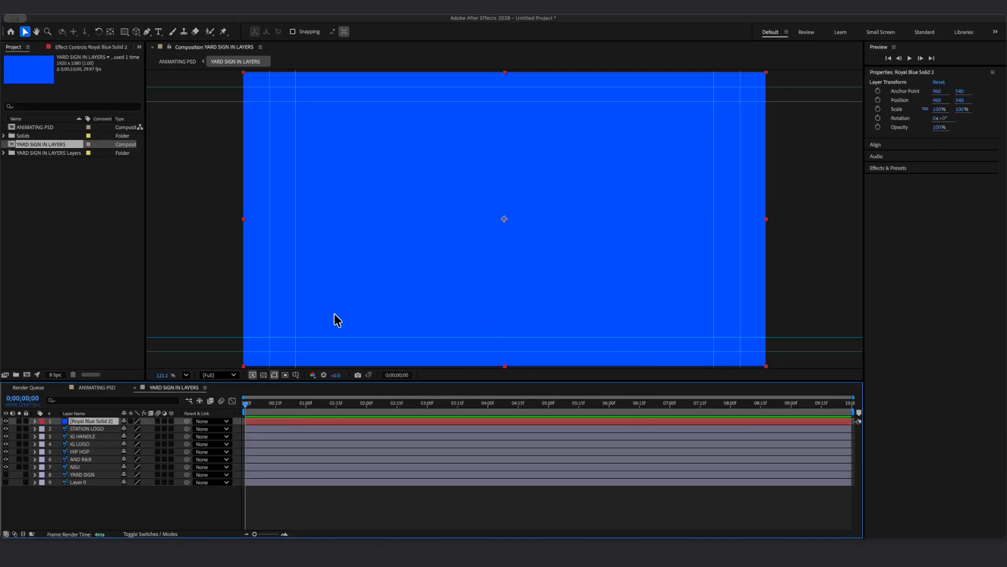
pyautogui.moveTo(64, 422); pyautogui.dragTo(61, 502)
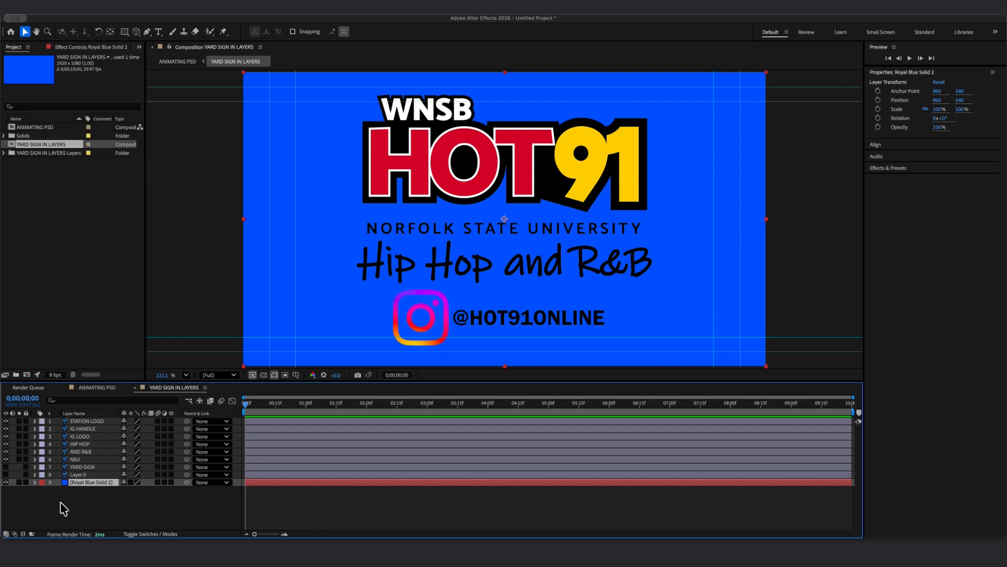
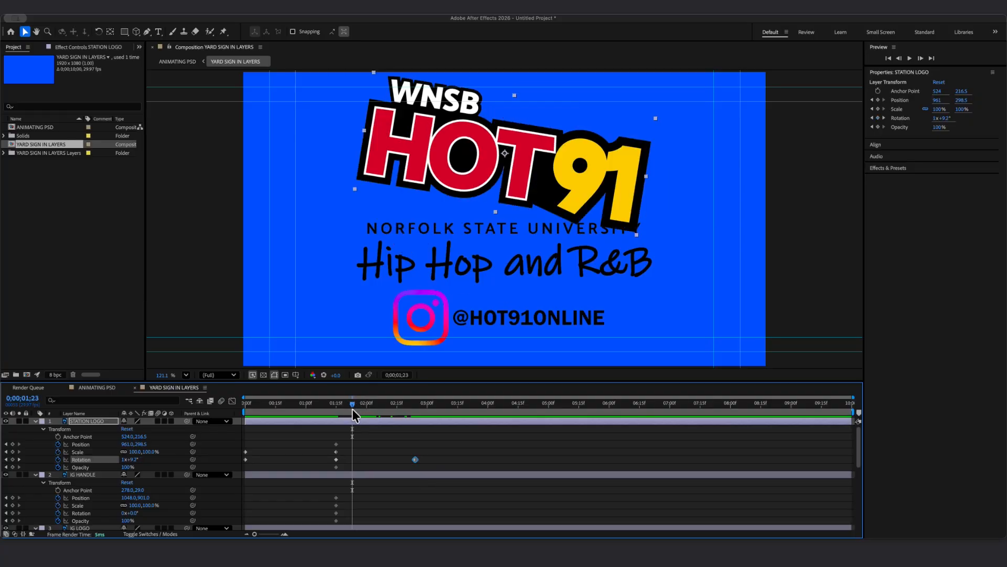
# Preview the STATION LOGO spin and delete its last Rotation keyframe at 0;00;02;24
pyautogui.press('space')
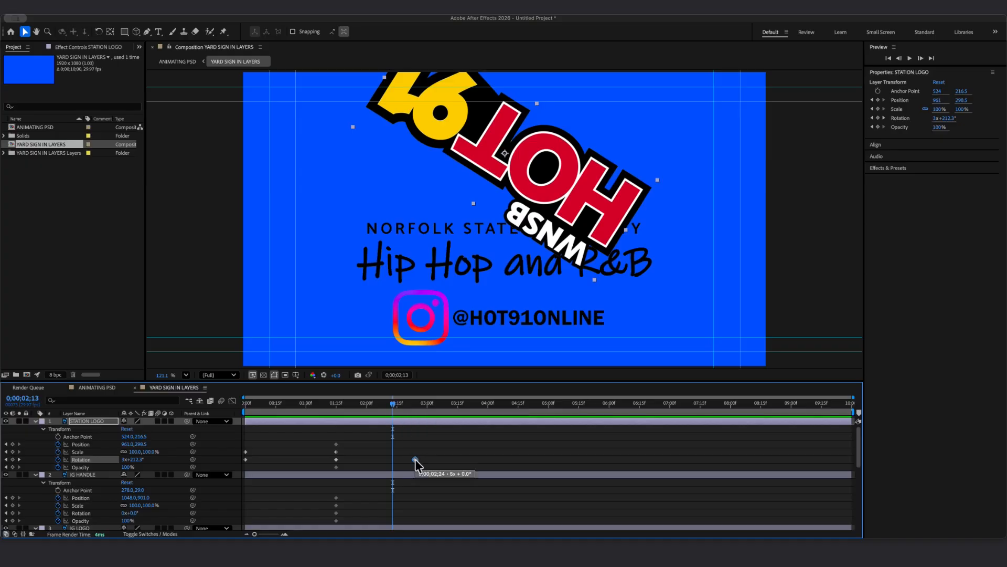
pyautogui.press('Delete')
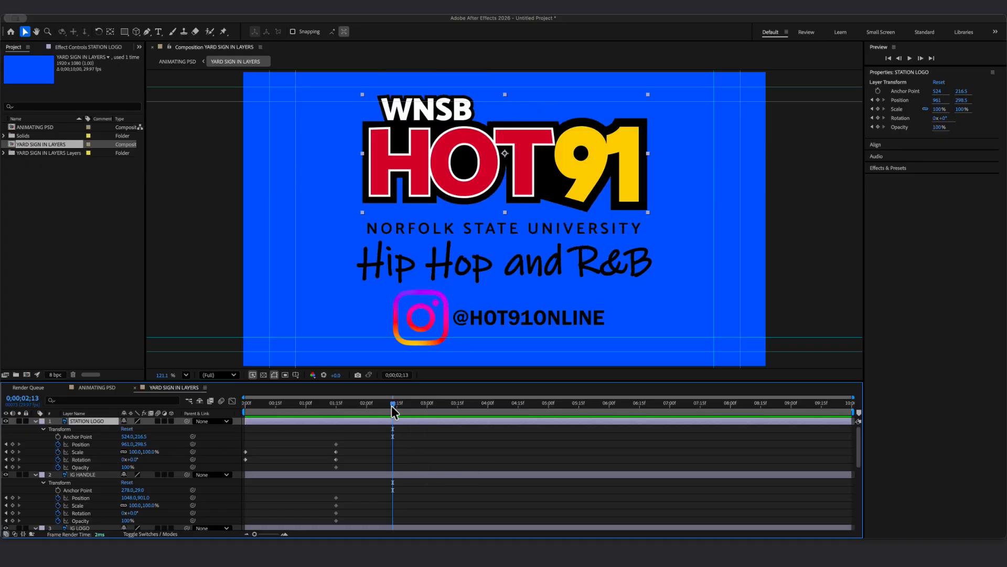
# Return to 0;00;00;00 and try a STATION LOGO starting rotation of 3x+213°
pyautogui.moveTo(393, 404); pyautogui.dragTo(225, 417)
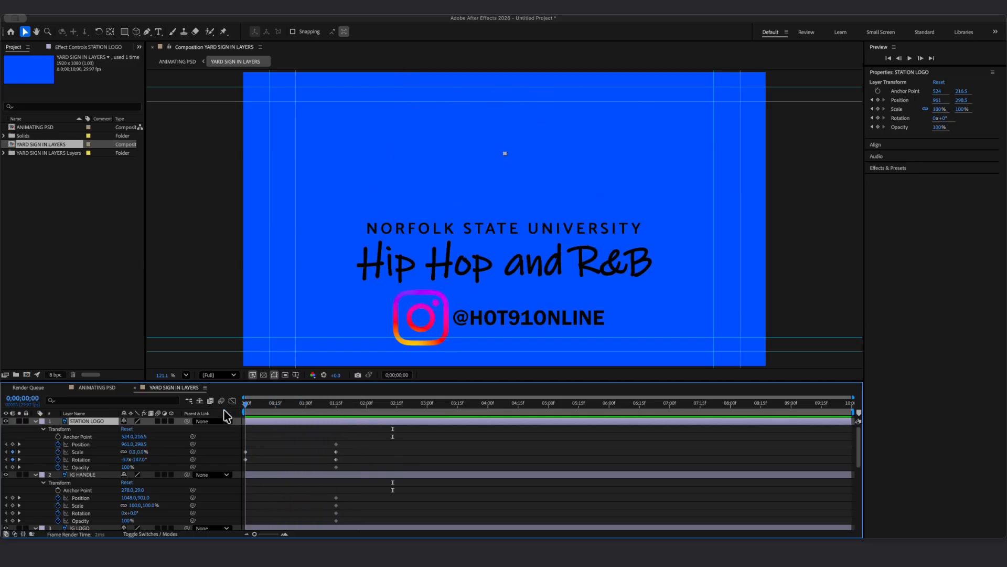
pyautogui.click(128, 459)
pyautogui.write('4')
pyautogui.press('Return')
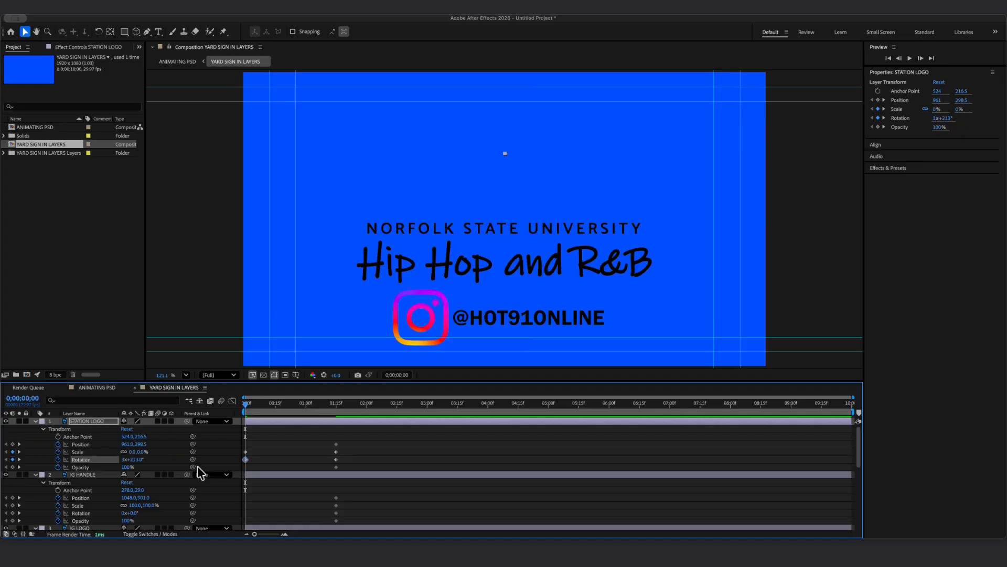
pyautogui.scroll(-8, 197, 466)
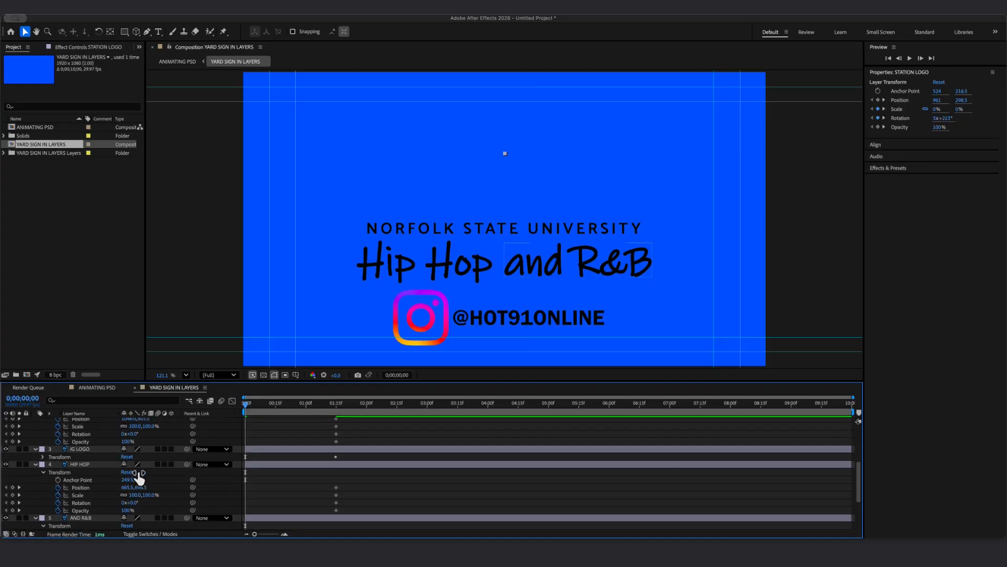
pyautogui.scroll(10, 139, 478)
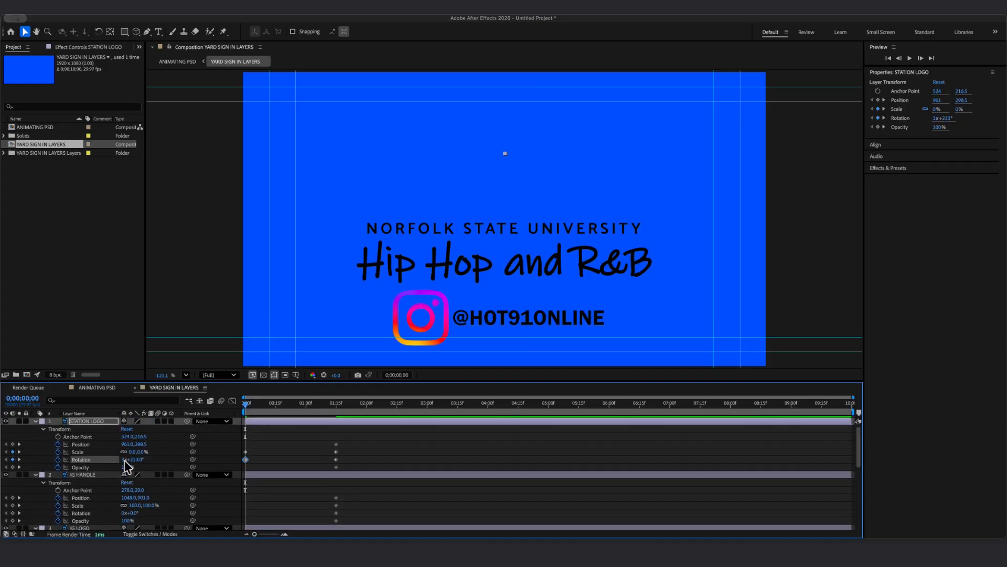
# Try a STATION LOGO starting rotation of -2x-147° at 0;00;00;00 and preview the spin
pyautogui.click(126, 459)
pyautogui.write('-3')
pyautogui.press('Return')
pyautogui.press('space')
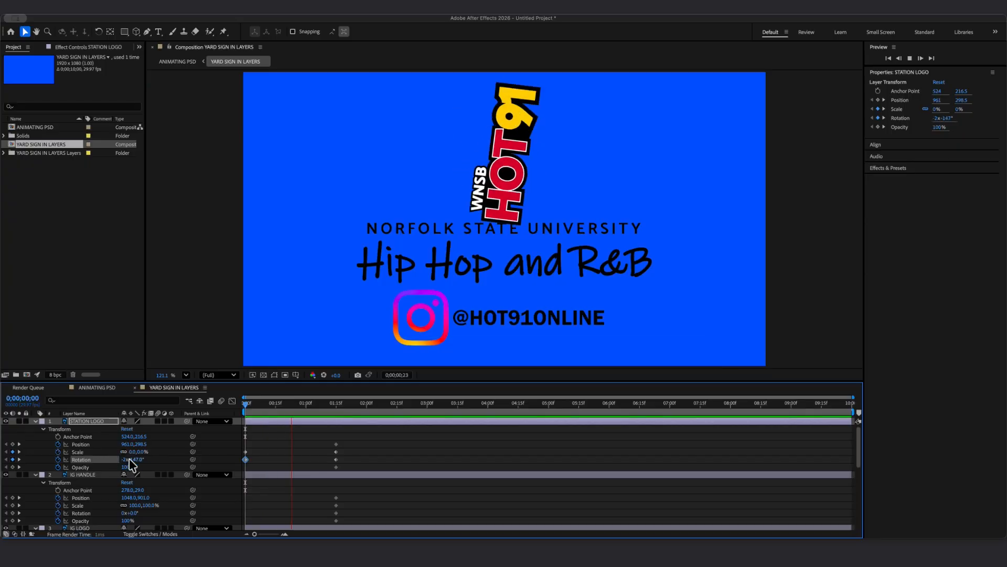
pyautogui.press('space')
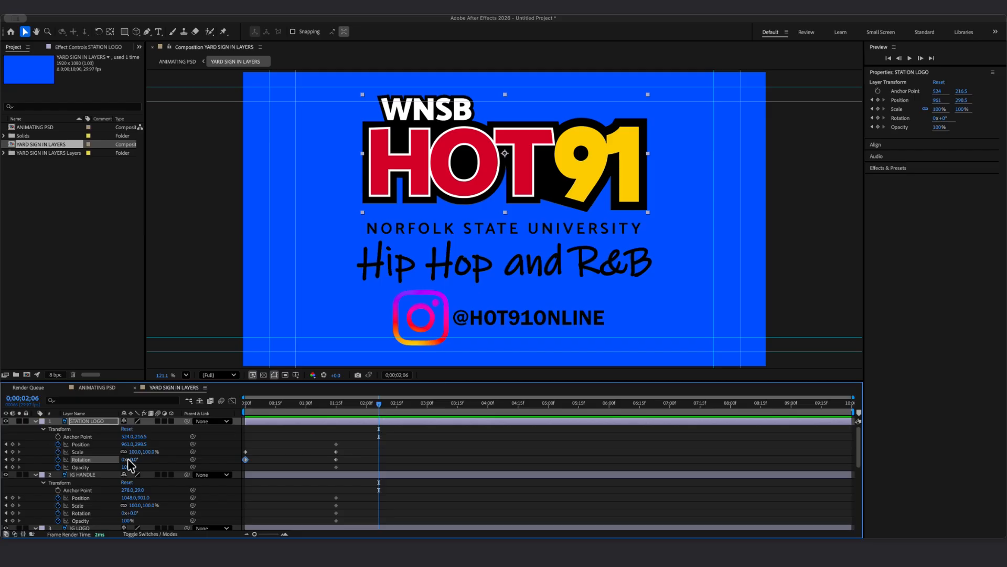
# Set the STATION LOGO rotation to -1x-147° at 0;00;00;00, preview the spin, and collapse the layer's properties
pyautogui.moveTo(378, 402); pyautogui.dragTo(225, 422)
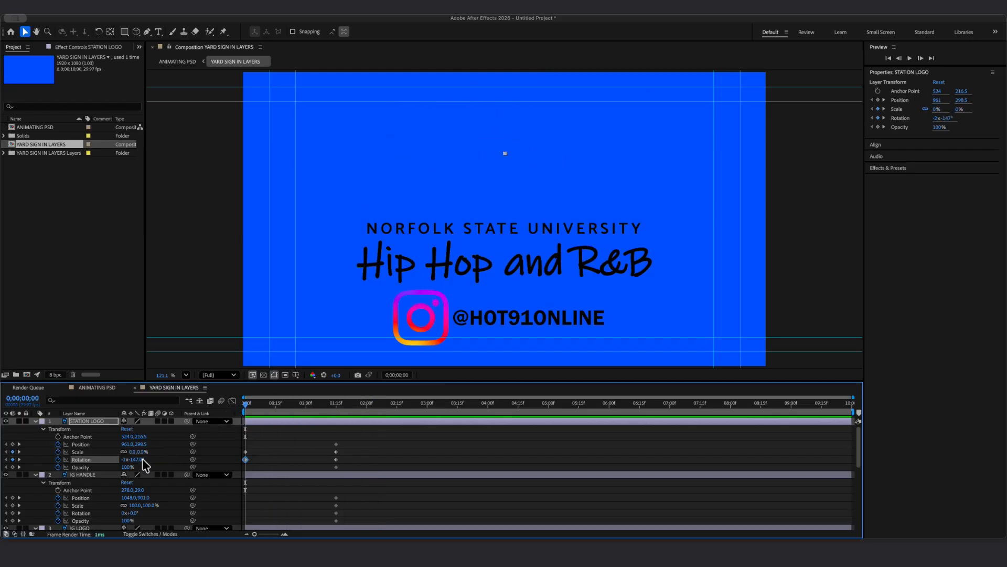
pyautogui.click(129, 459)
pyautogui.write('-1')
pyautogui.press('Return')
pyautogui.press('space')
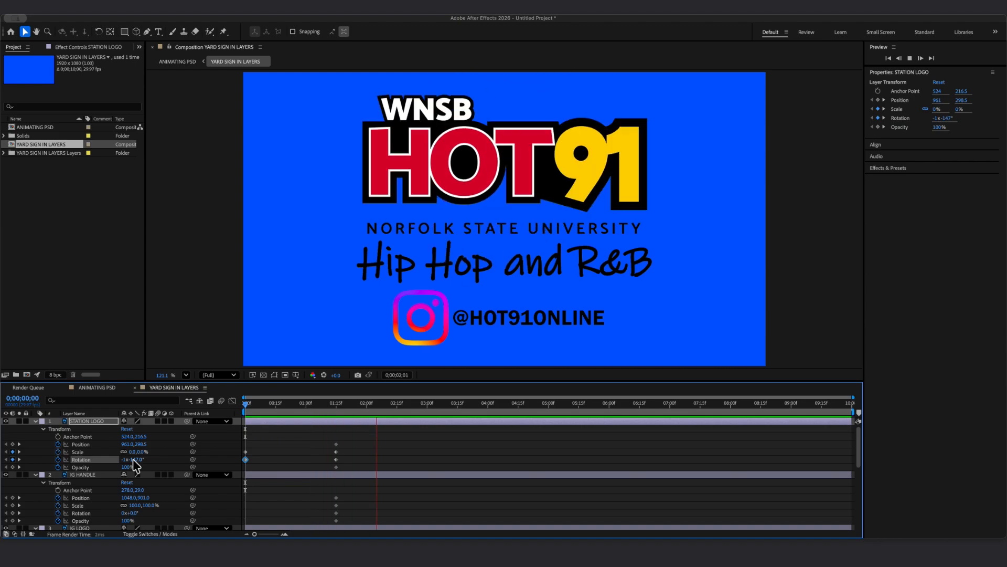
pyautogui.press('space')
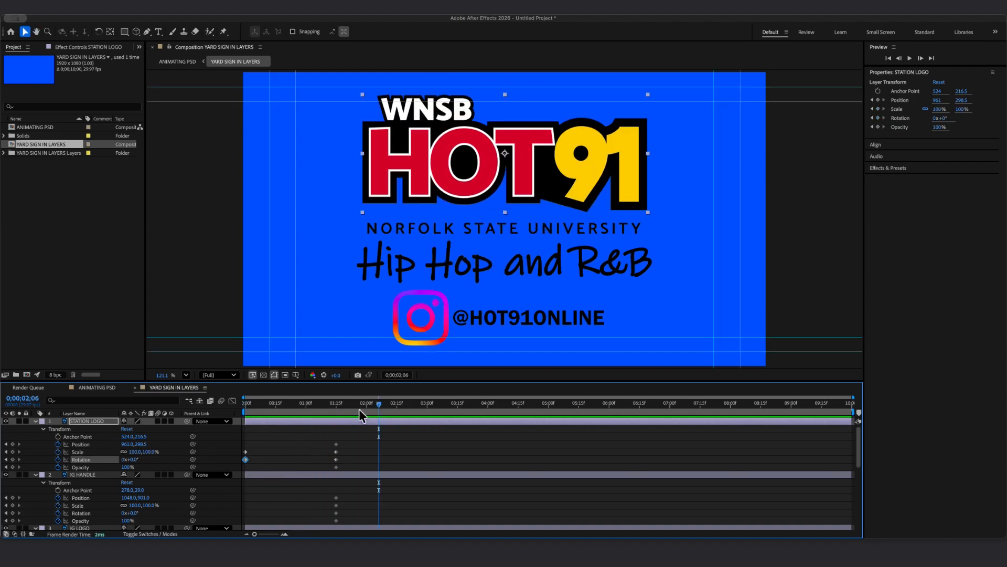
pyautogui.moveTo(378, 404); pyautogui.dragTo(247, 411)
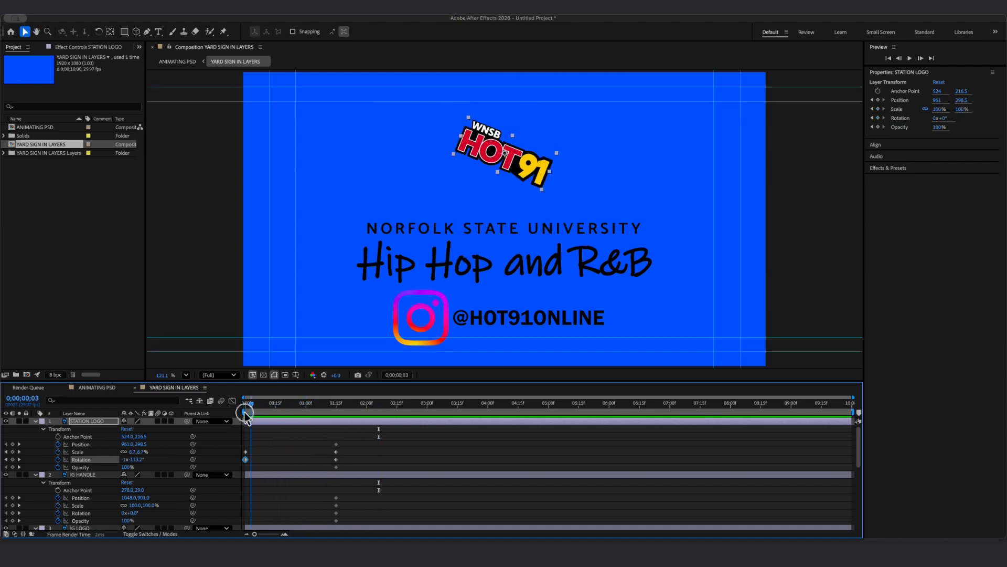
pyautogui.click(36, 421)
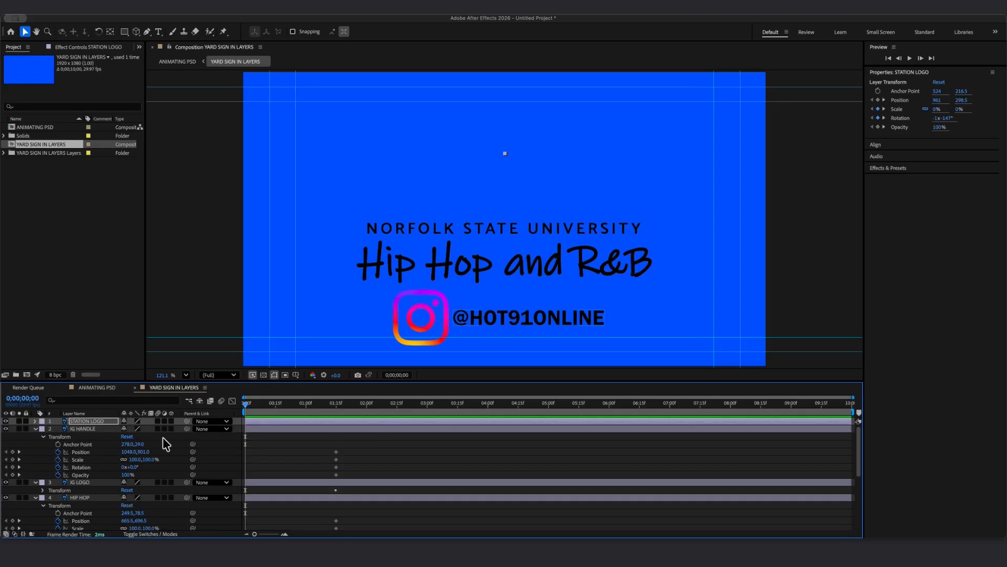
# Add a Position keyframe to IG HANDLE at 0;00;00;00 and set its horizontal position to -328, outside the frame
pyautogui.click(84, 429)
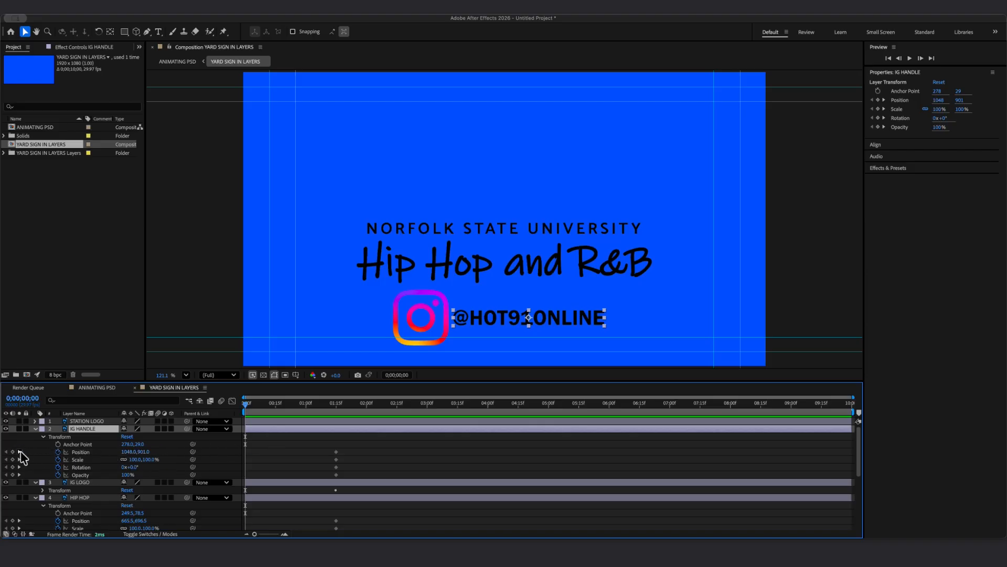
pyautogui.click(19, 452)
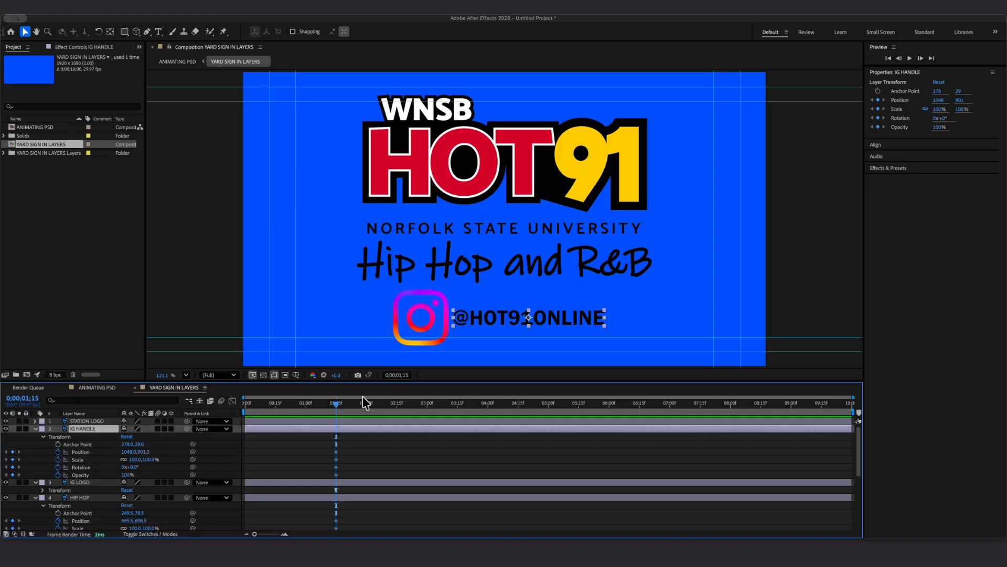
pyautogui.moveTo(335, 402); pyautogui.dragTo(122, 410)
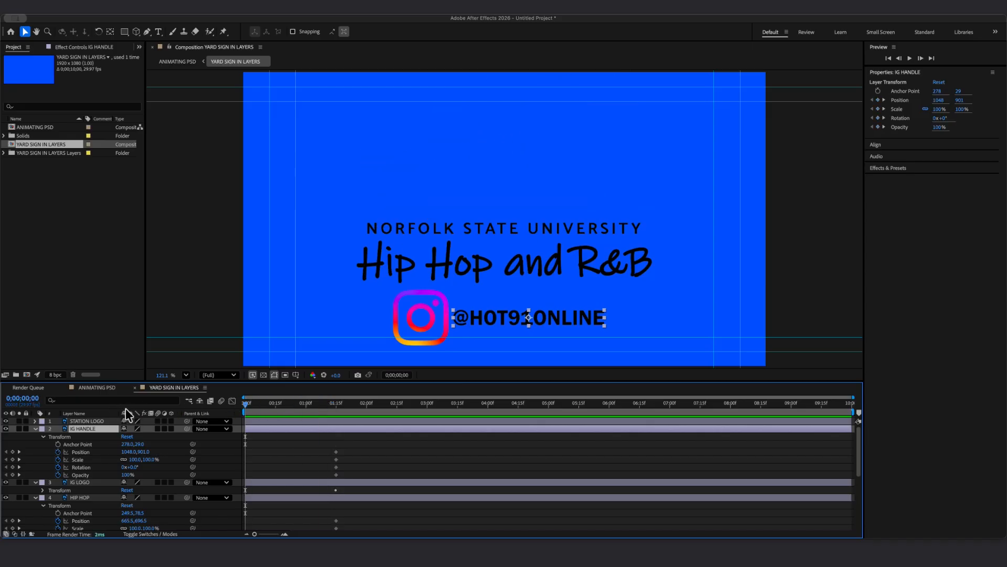
pyautogui.click(13, 452)
pyautogui.moveTo(128, 452); pyautogui.dragTo(5, 456)
pyautogui.moveTo(131, 452); pyautogui.dragTo(15, 449)
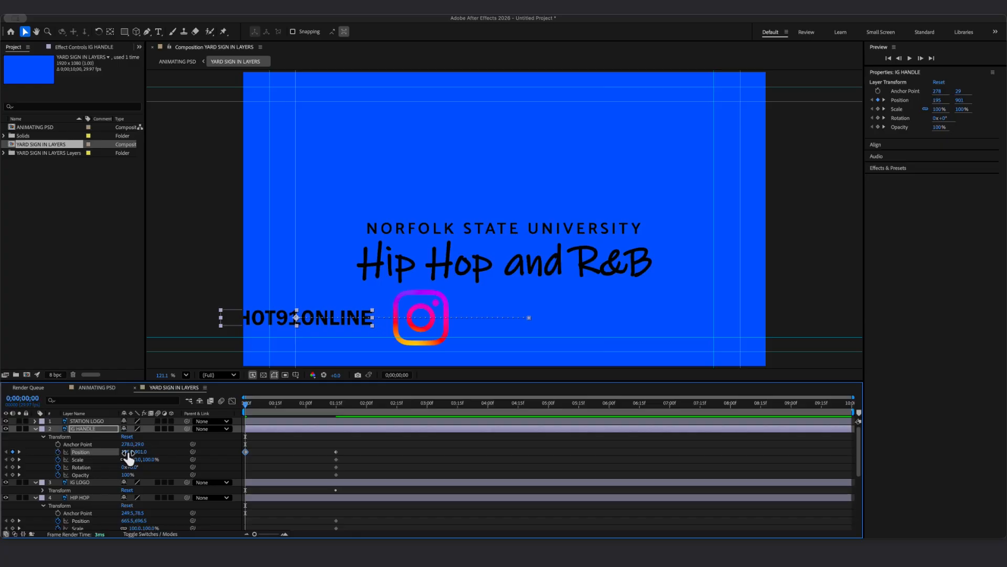
pyautogui.moveTo(128, 453); pyautogui.dragTo(4, 452)
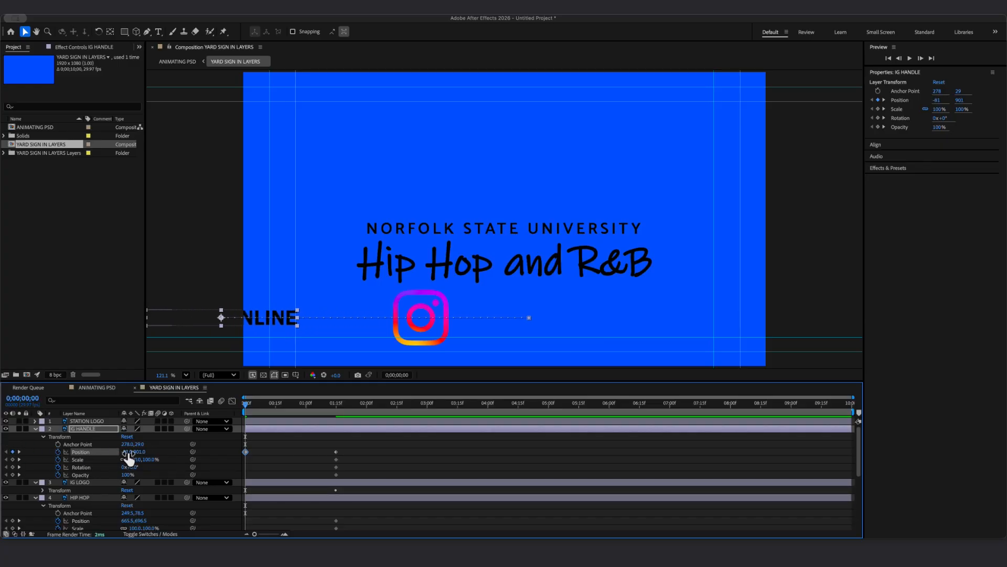
pyautogui.moveTo(127, 452); pyautogui.dragTo(10, 445)
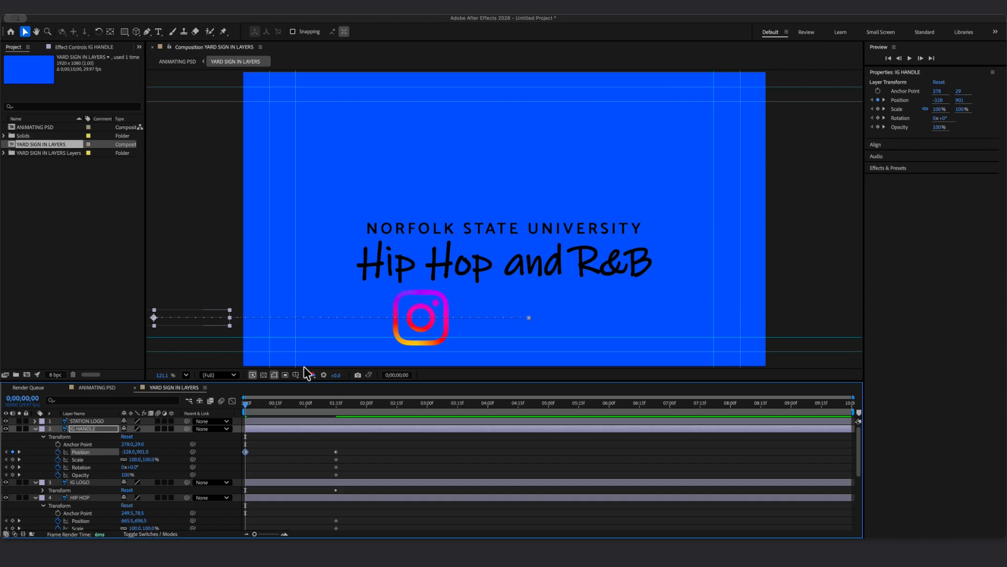
# Preview the IG HANDLE slide-in, return to 0;00;00;00, and collapse the layer's properties
pyautogui.press('space')
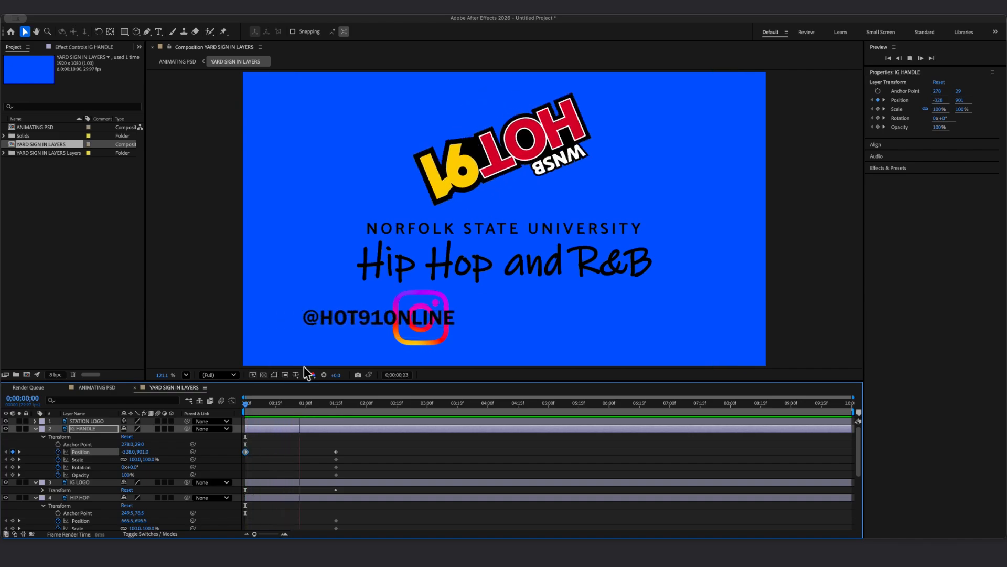
pyautogui.press('space')
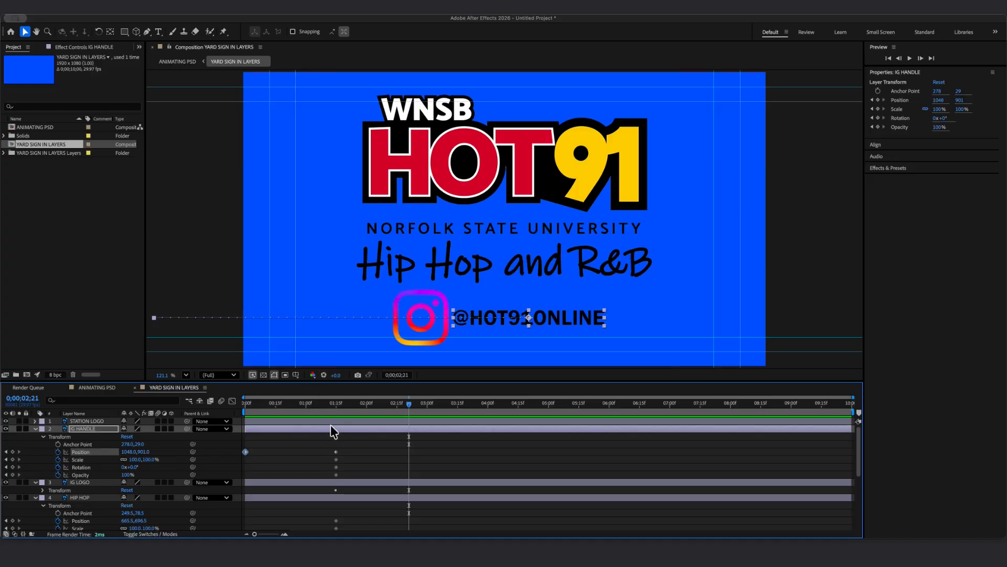
pyautogui.click(337, 403)
pyautogui.moveTo(336, 406); pyautogui.dragTo(74, 405)
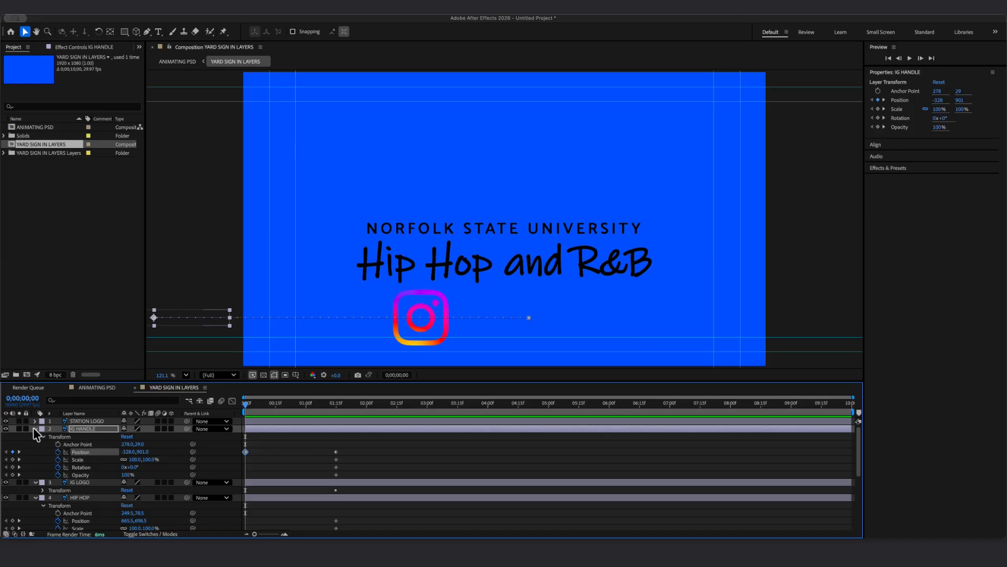
pyautogui.click(34, 428)
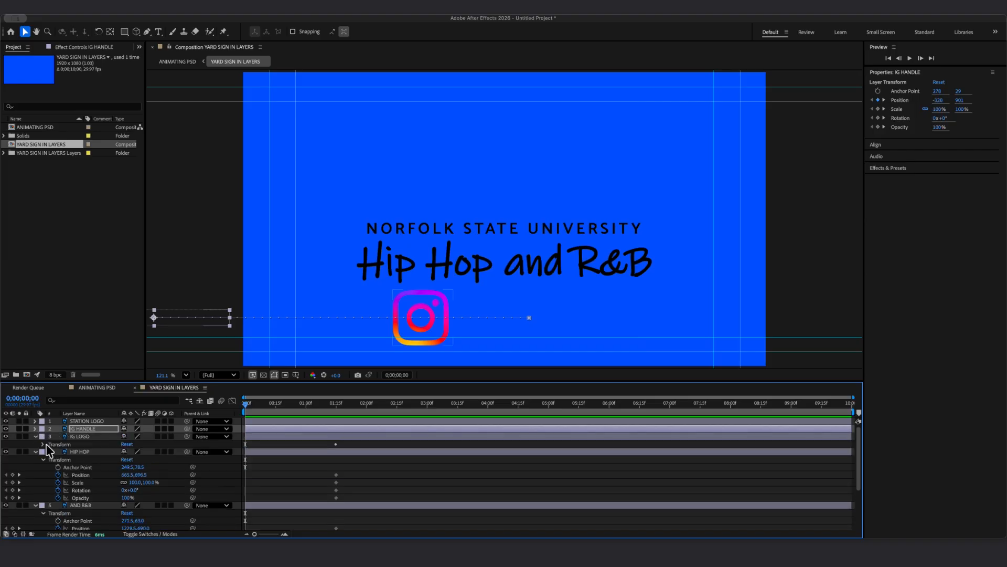
# Add an IG LOGO Position keyframe at 0;00;00;00 with horizontal position 2190, then preview its slide-in
pyautogui.click(42, 444)
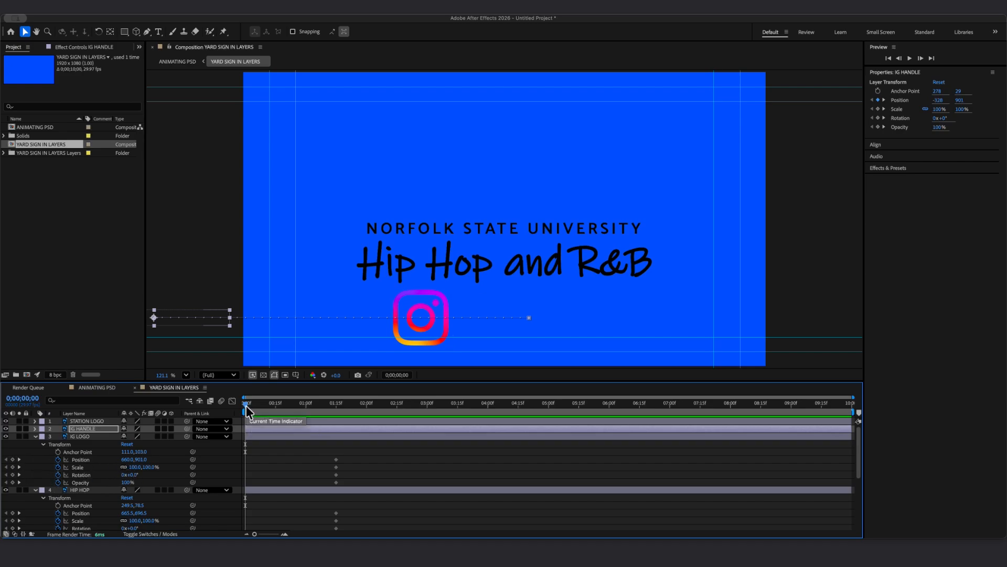
pyautogui.click(13, 460)
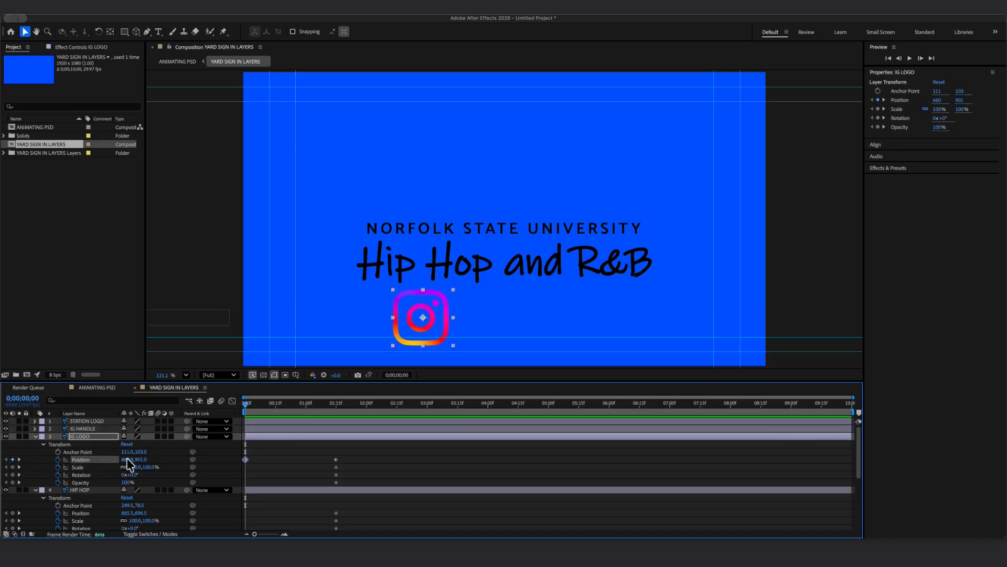
pyautogui.moveTo(128, 460); pyautogui.dragTo(816, 466)
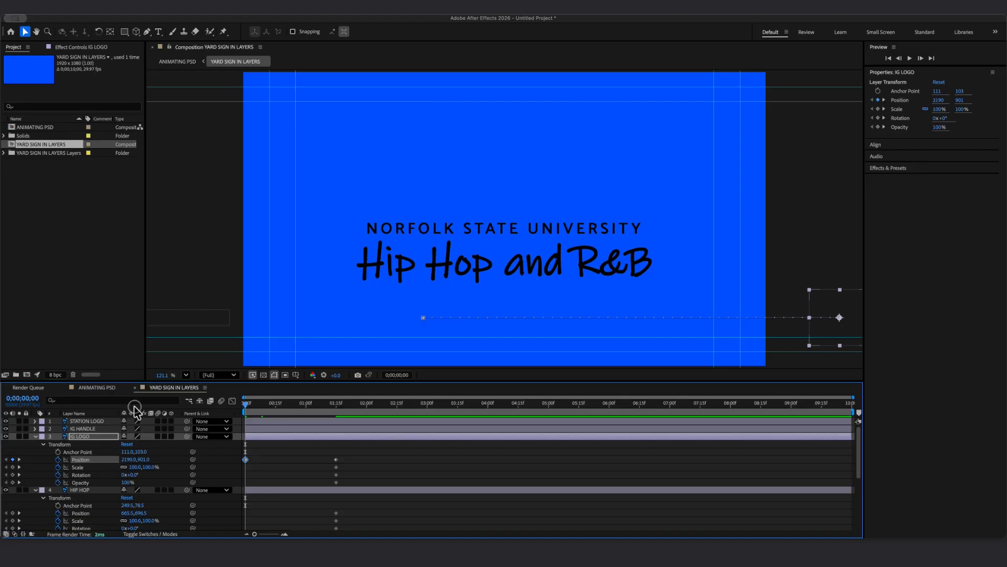
pyautogui.press('space')
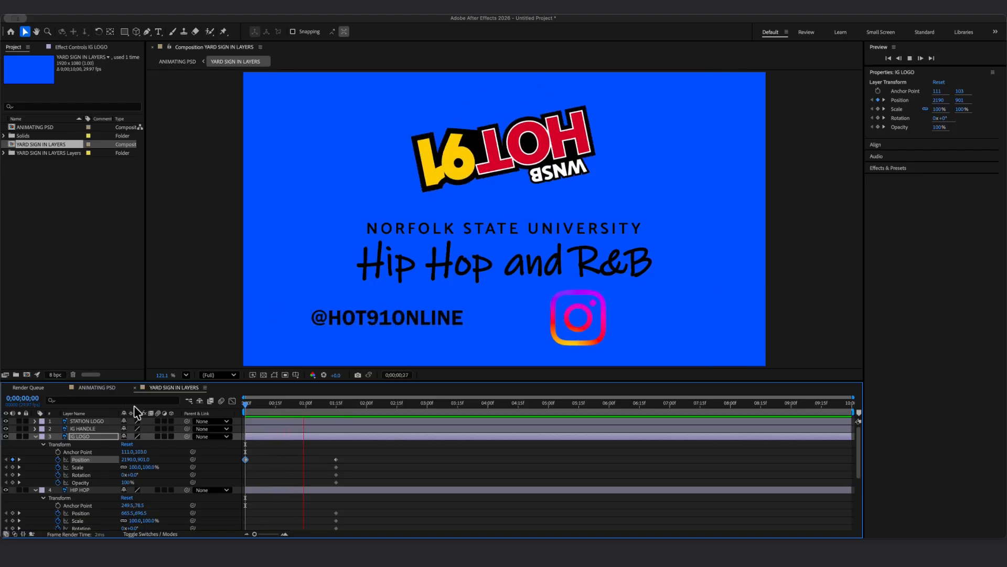
pyautogui.click(35, 436)
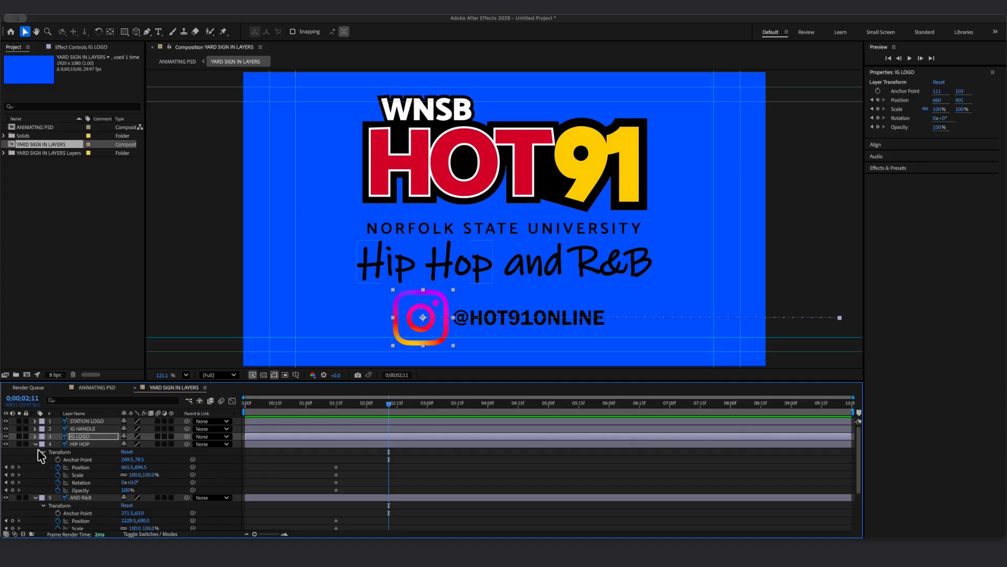
# Add an Opacity keyframe of 0% to the HIP HOP layer at 0;00;00;00
pyautogui.click(80, 444)
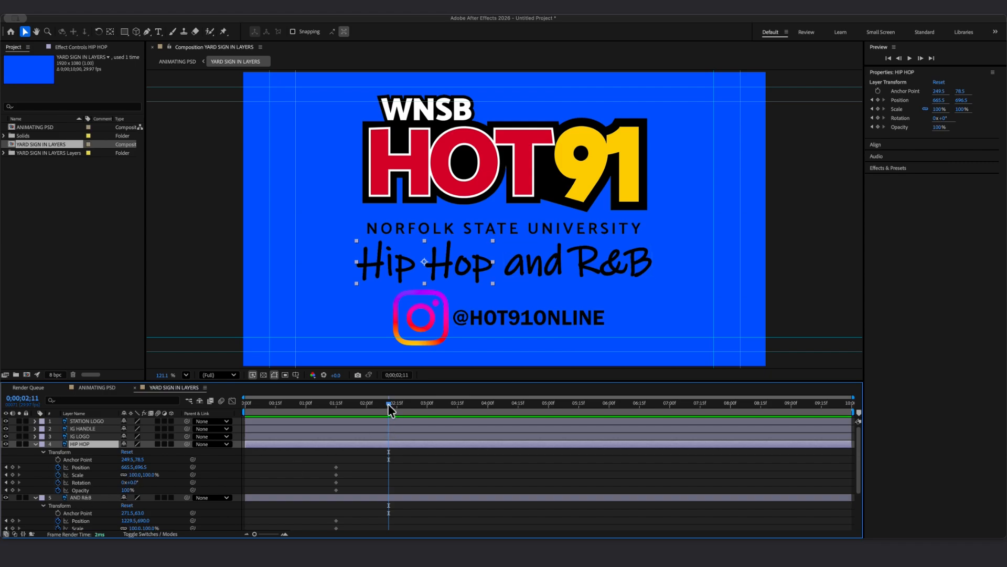
pyautogui.moveTo(388, 404); pyautogui.dragTo(215, 421)
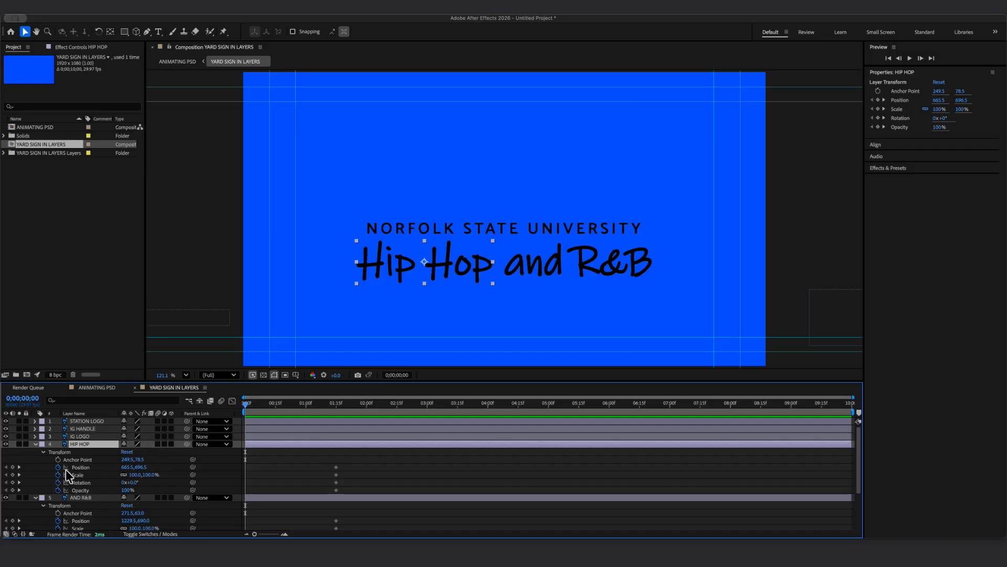
pyautogui.click(13, 489)
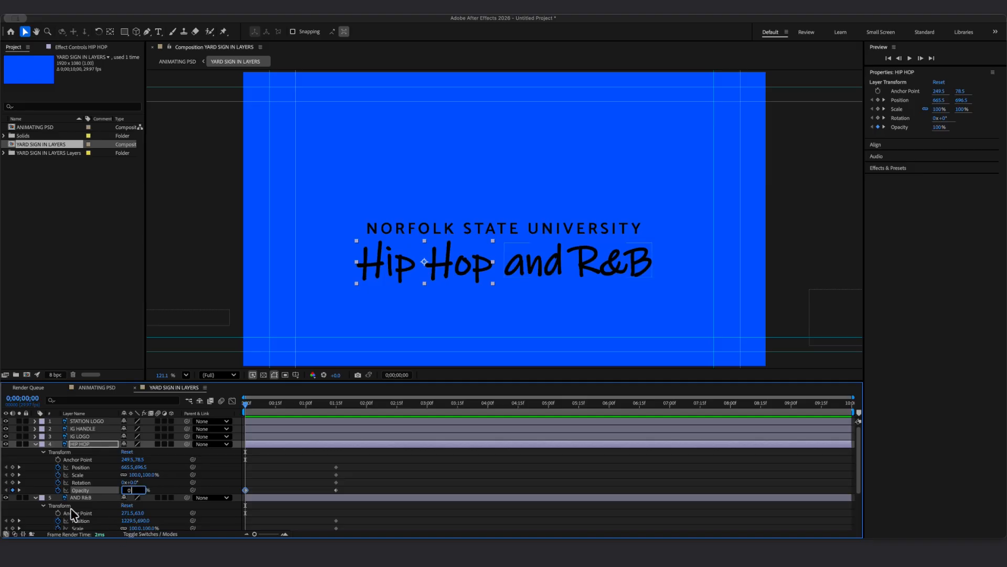
pyautogui.click(36, 497)
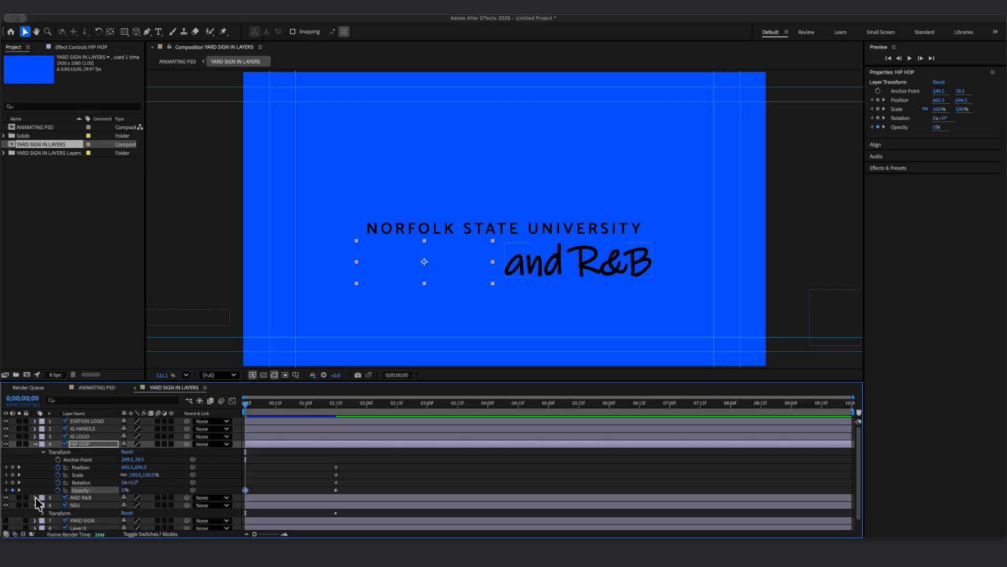
# Add an Opacity keyframe of 0% to the AND R&B layer at 0;00;00;00 and collapse its properties
pyautogui.click(34, 497)
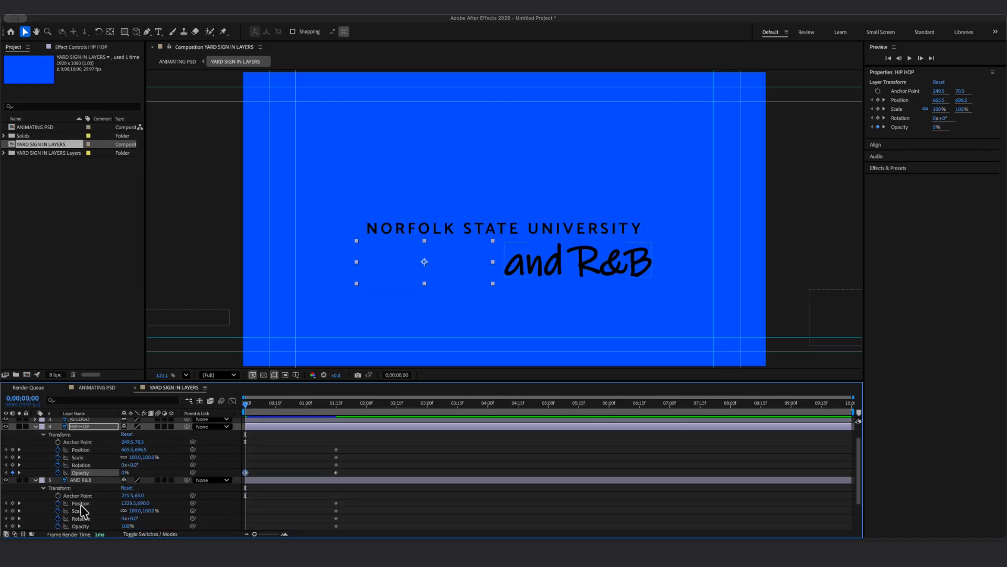
pyautogui.scroll(-2, 97, 513)
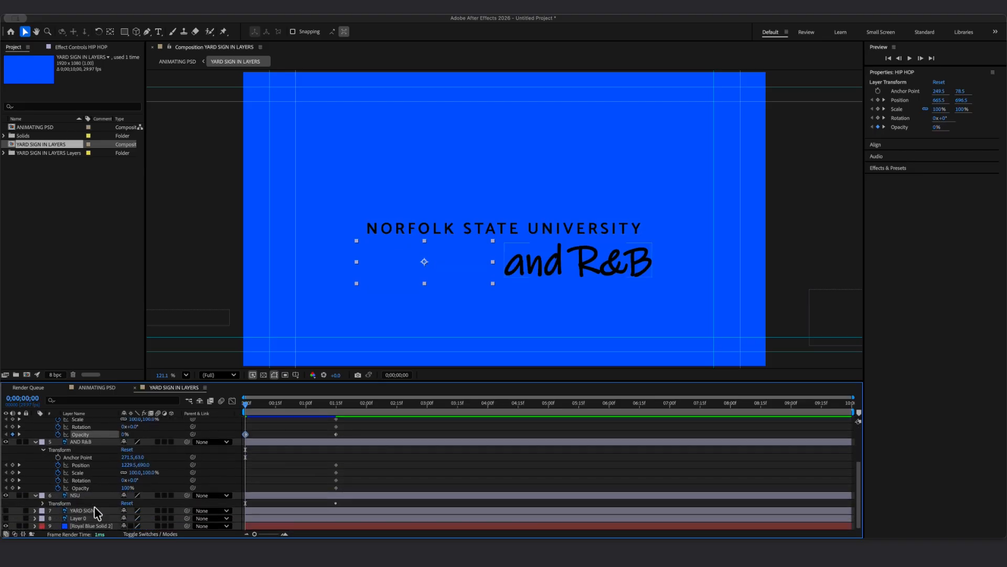
pyautogui.click(13, 488)
pyautogui.click(129, 487)
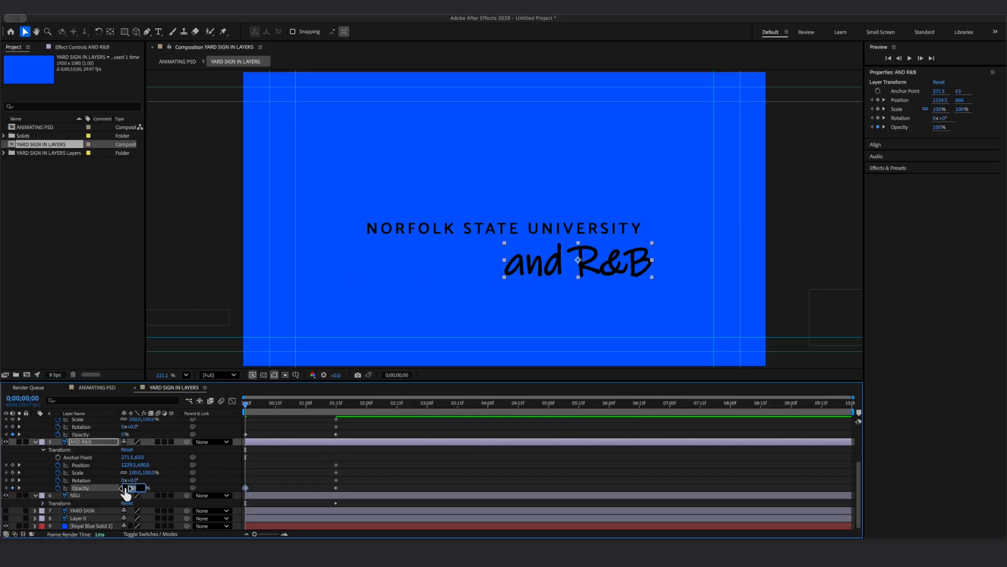
pyautogui.write('0')
pyautogui.press('Return')
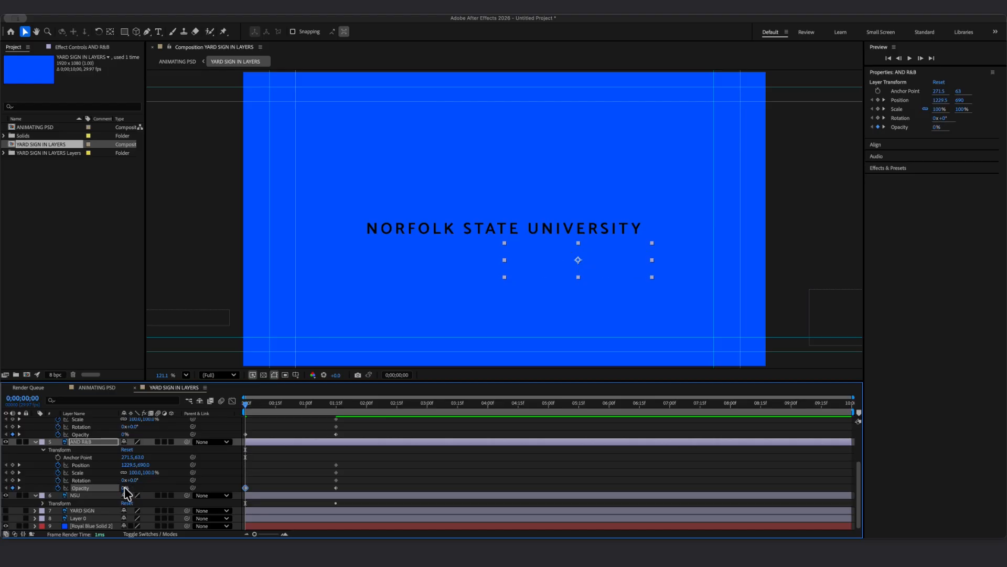
pyautogui.click(35, 441)
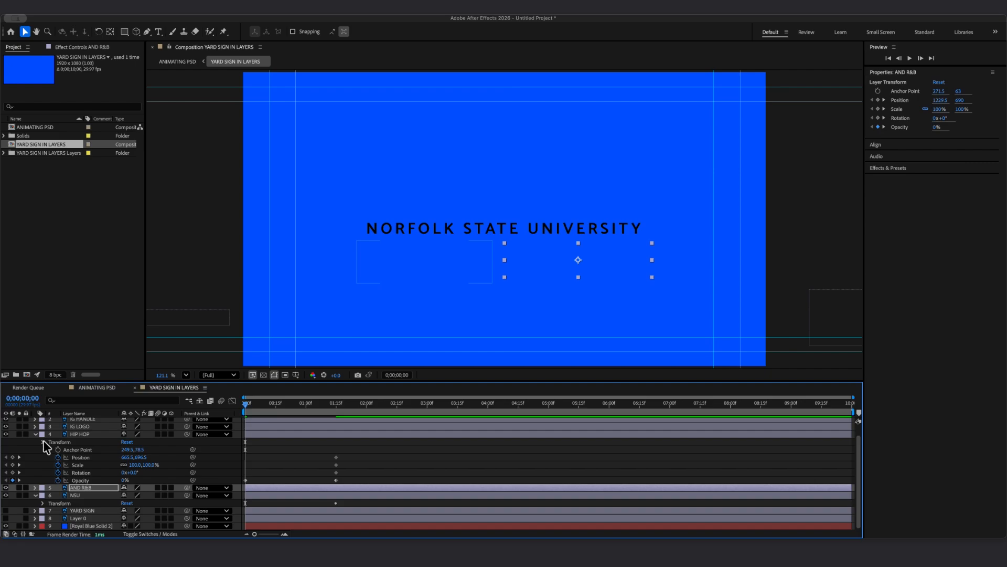
# Collapse the HIP HOP properties, then add an NSU Scale keyframe at 0;00;00;00 enlarged to 7968%
pyautogui.click(43, 442)
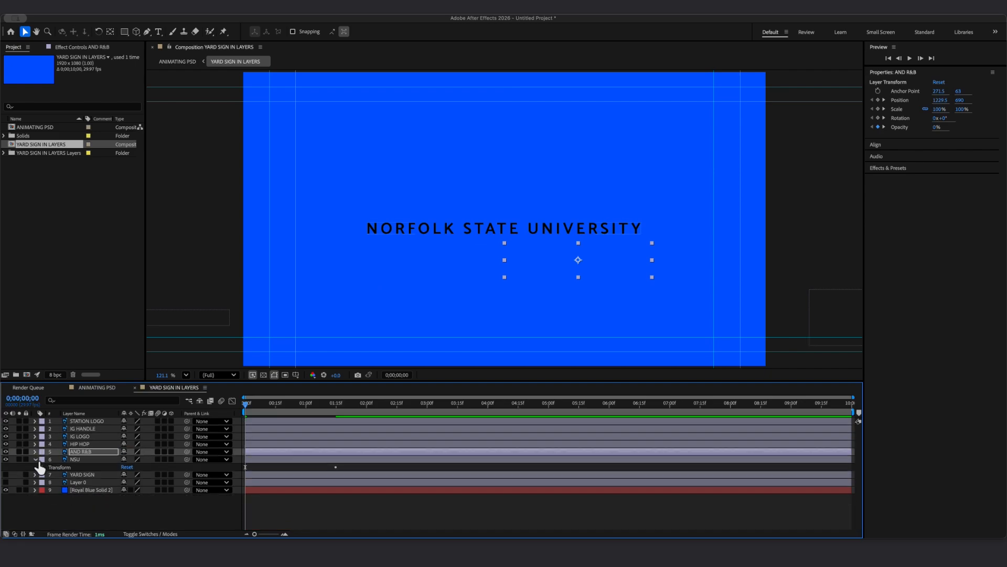
pyautogui.click(42, 467)
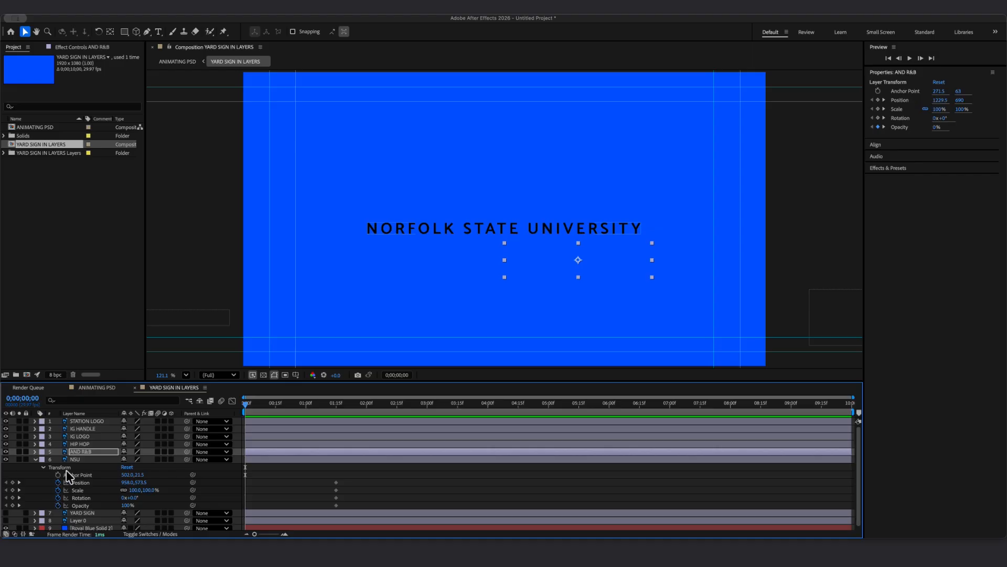
pyautogui.scroll(-1, 66, 476)
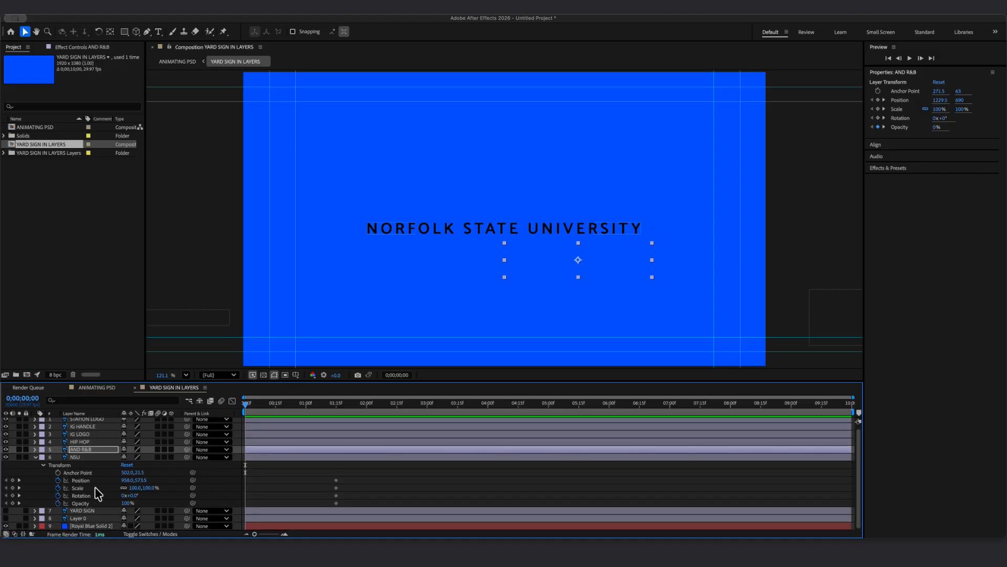
pyautogui.click(13, 487)
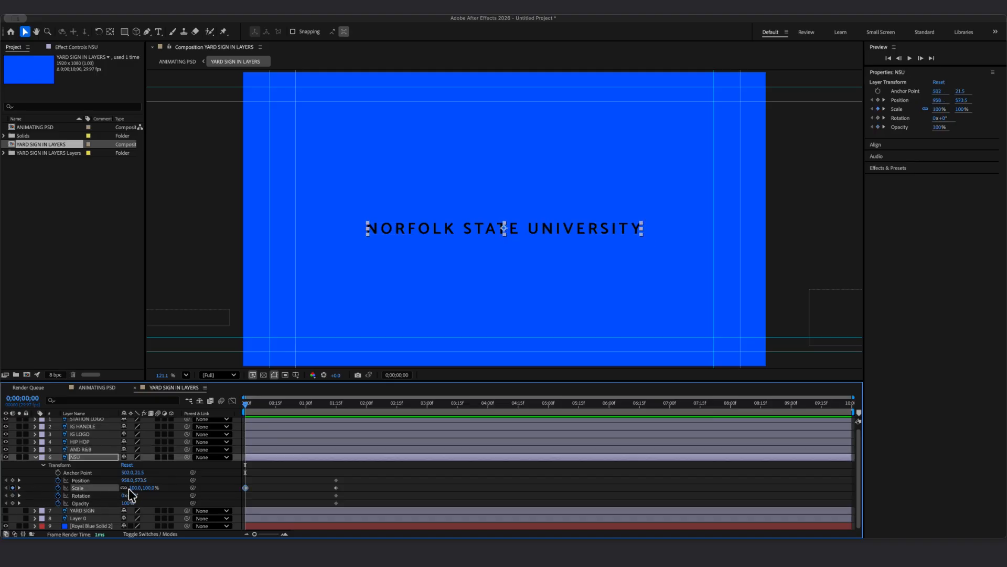
pyautogui.moveTo(131, 487); pyautogui.dragTo(405, 498)
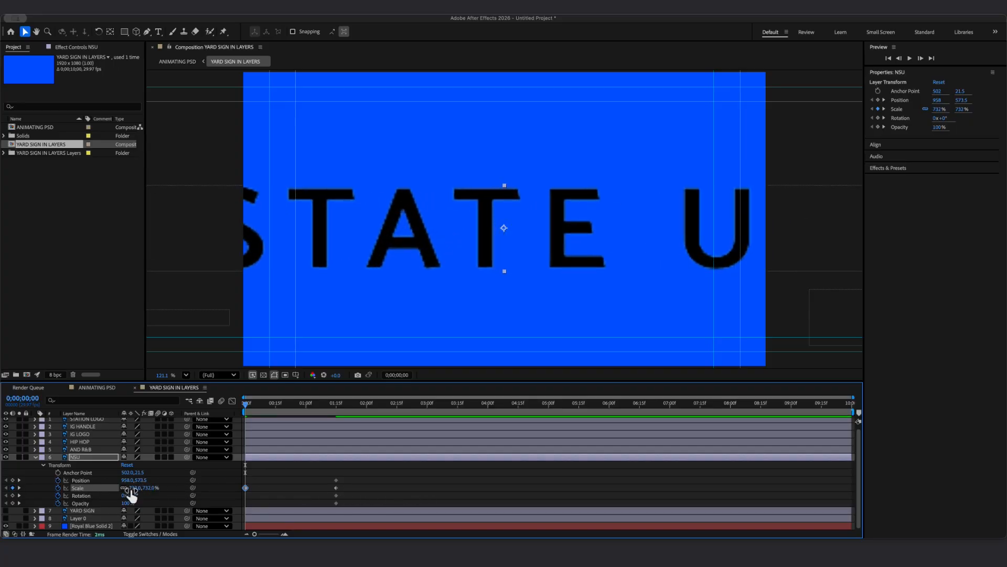
pyautogui.moveTo(137, 486); pyautogui.dragTo(630, 476)
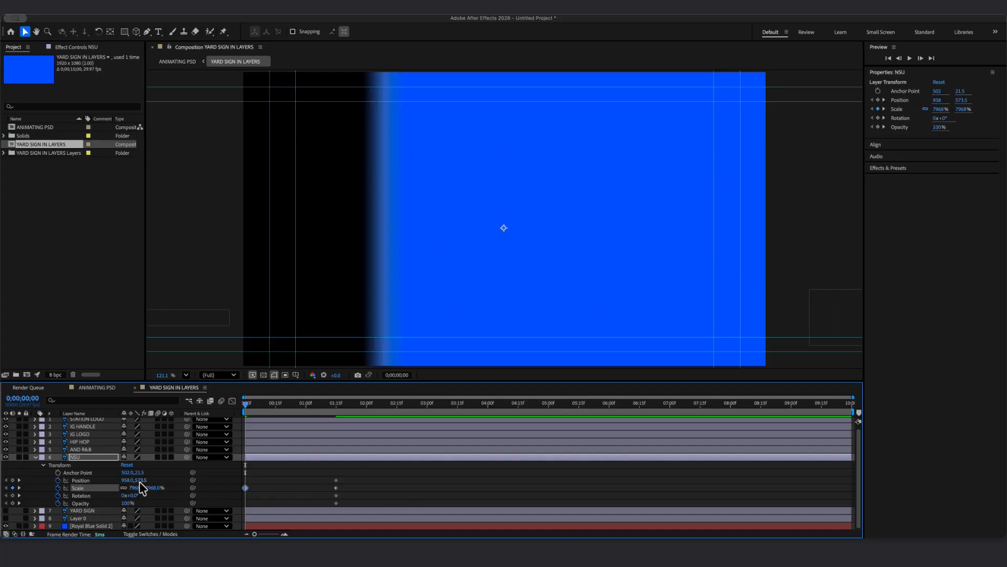
# Set the NSU layer's Scale keyframe at 0;00;00;00 to 24000%
pyautogui.click(138, 488)
pyautogui.write('12000')
pyautogui.press('Return')
pyautogui.click(138, 488)
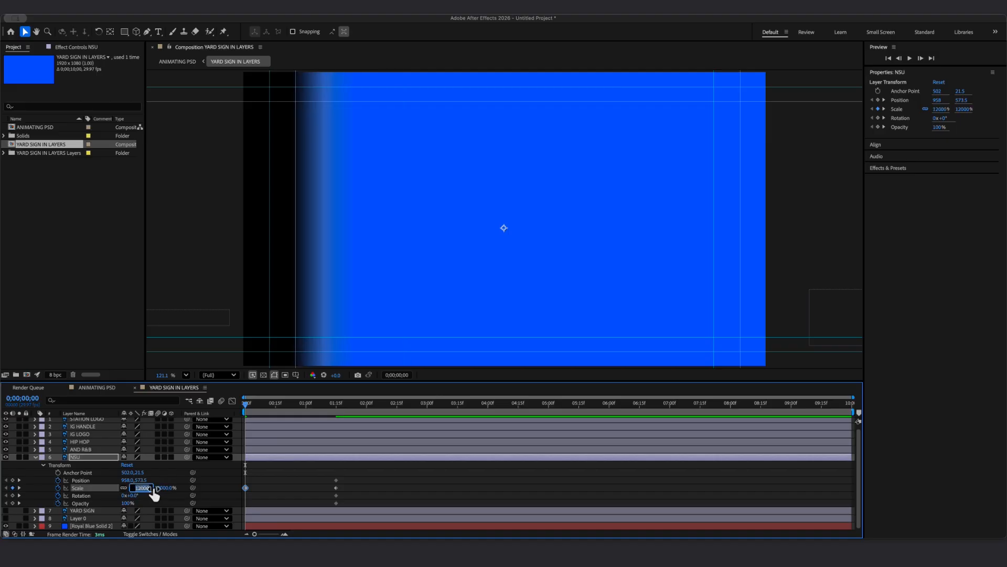
pyautogui.write('24000')
pyautogui.press('Return')
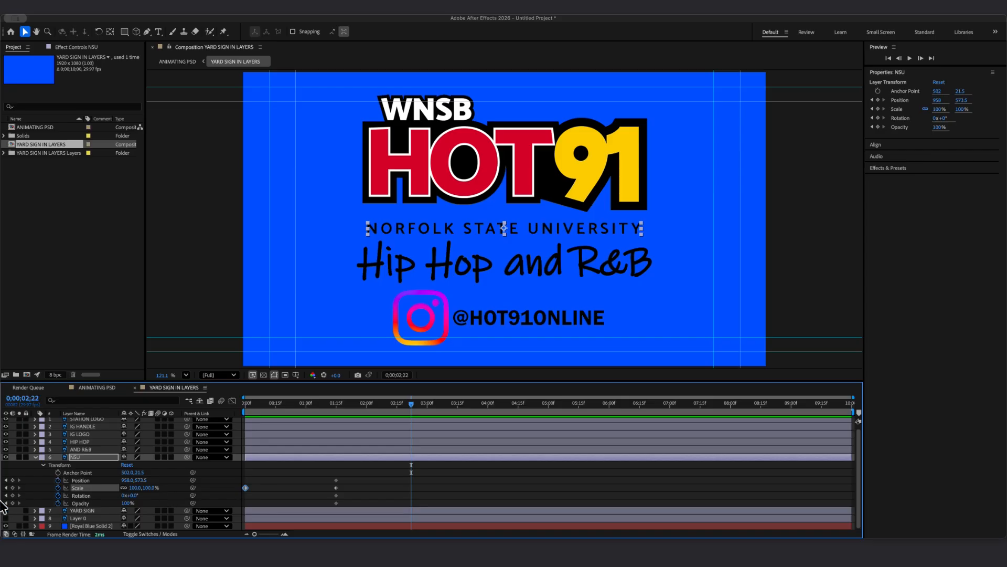
# Collapse the NSU layer's properties and hide the Royal Blue Solid 2 layer in the YARD SIGN IN LAYERS composition
pyautogui.click(36, 457)
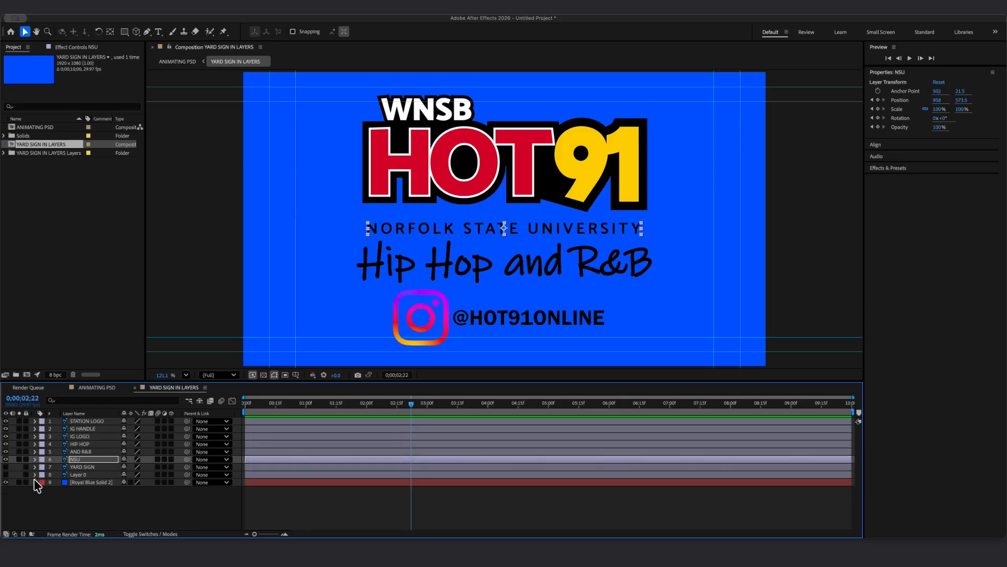
pyautogui.click(41, 504)
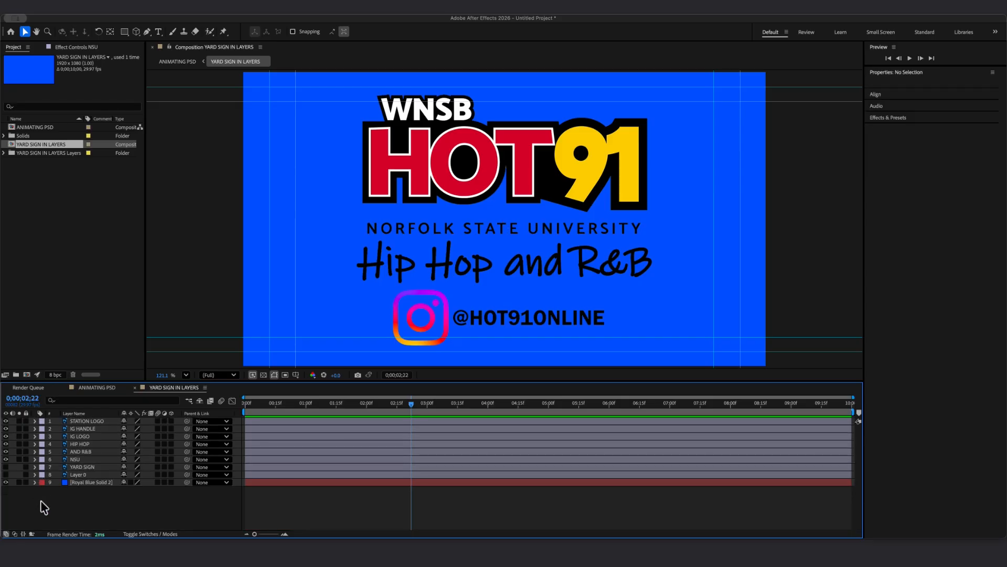
pyautogui.click(6, 482)
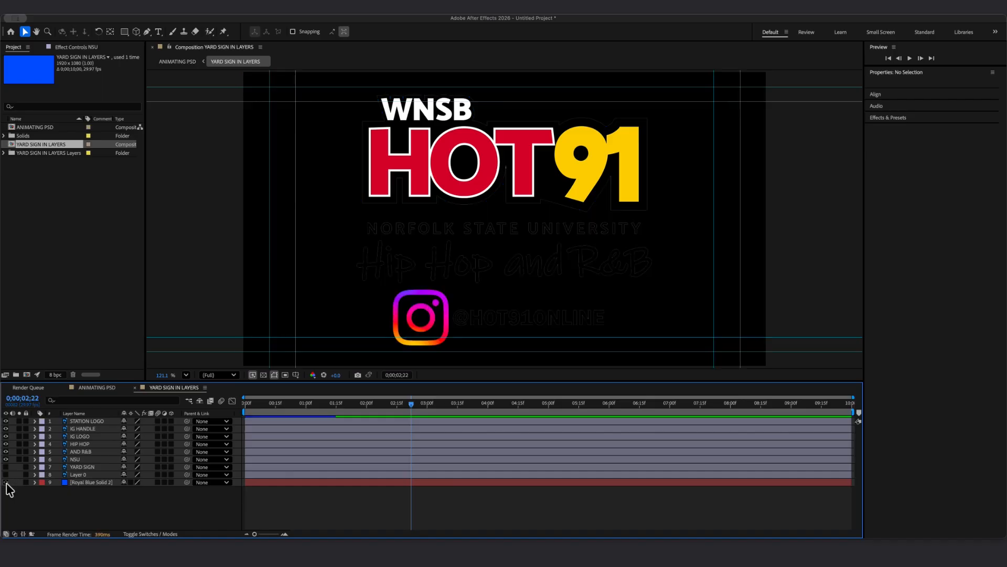
# Open the ANIMATING PSD composition and scrub through the nested YARD SIGN IN LAYERS animation to review it
pyautogui.click(98, 387)
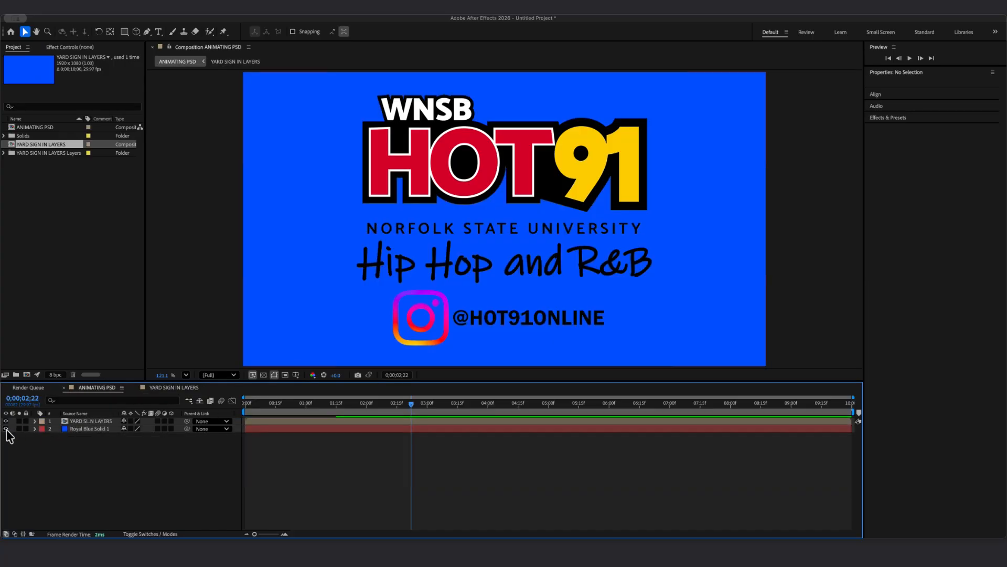
pyautogui.click(88, 422)
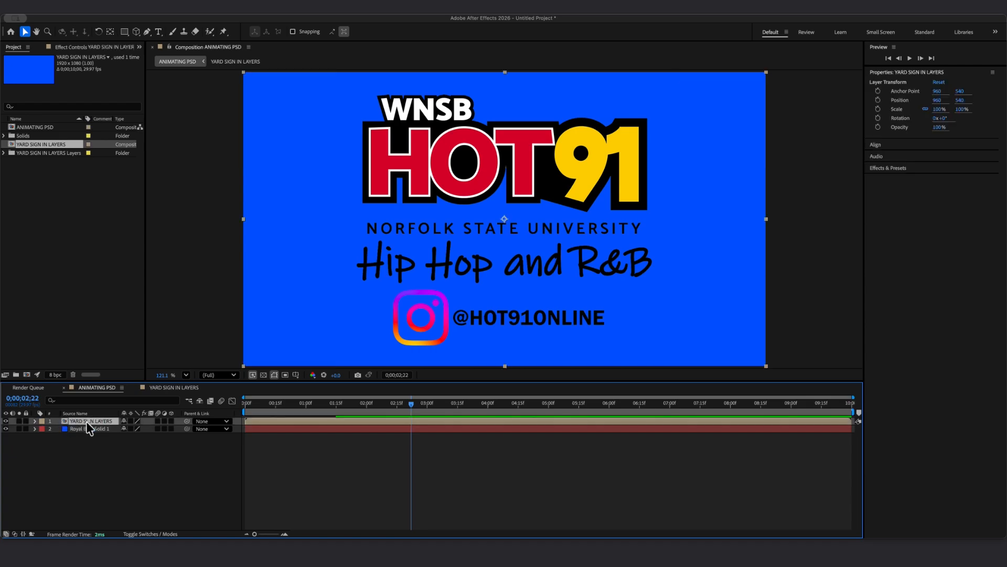
pyautogui.moveTo(411, 405); pyautogui.dragTo(342, 411)
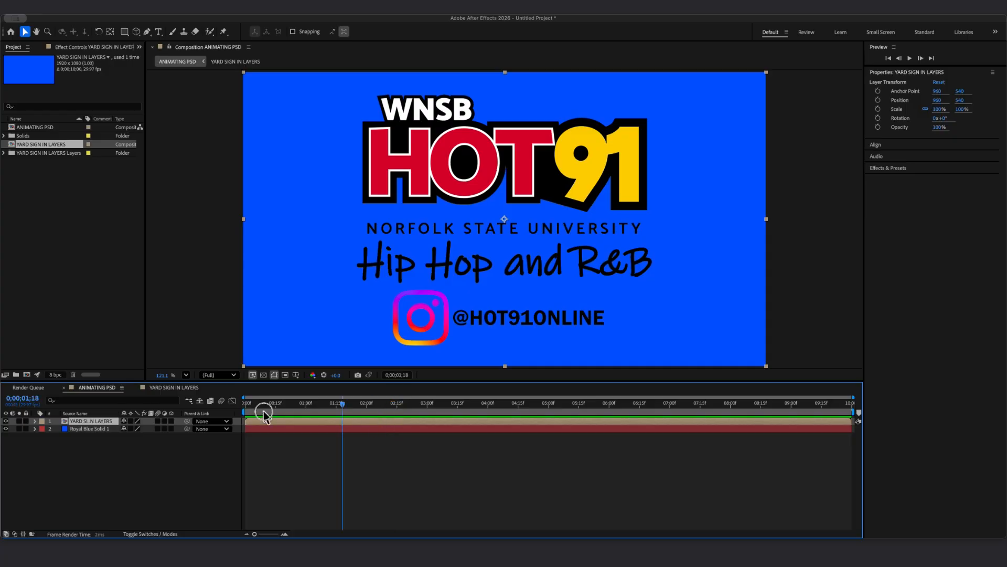
pyautogui.moveTo(263, 413); pyautogui.dragTo(415, 418)
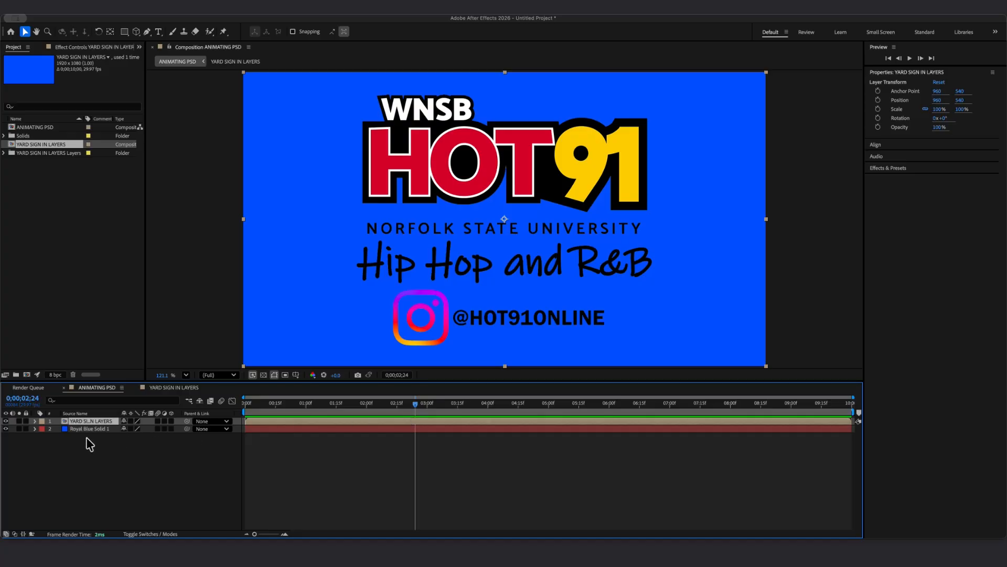
pyautogui.click(120, 448)
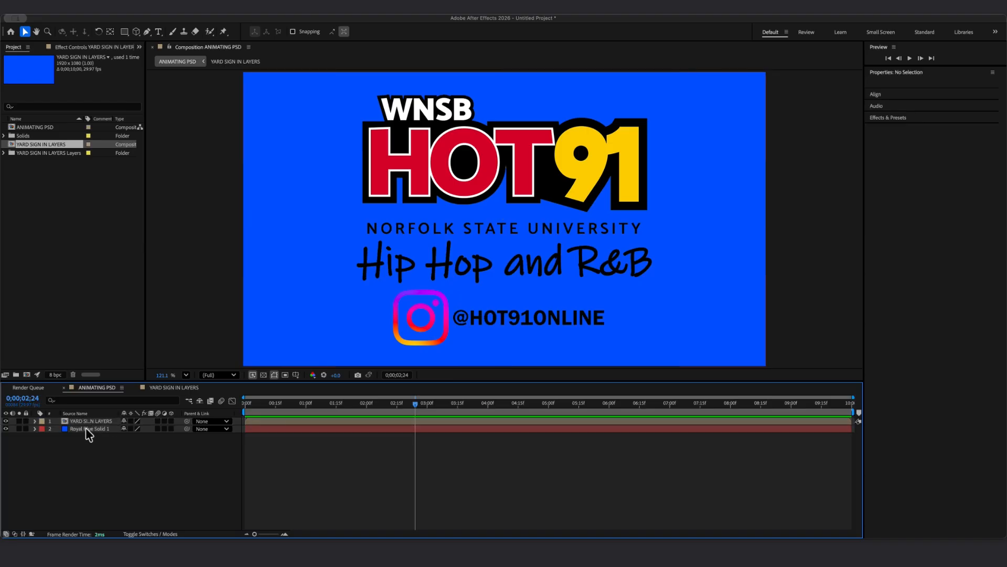
# Look through the separate sign layers in the YARD SIGN IN LAYERS composition and return to ANIMATING PSD
pyautogui.click(171, 391)
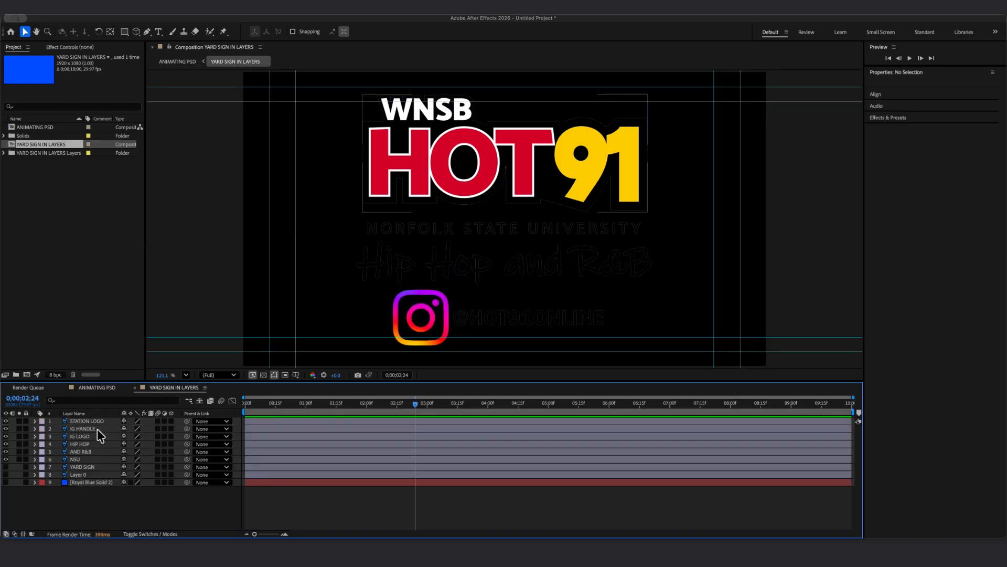
pyautogui.click(91, 421)
pyautogui.click(89, 444)
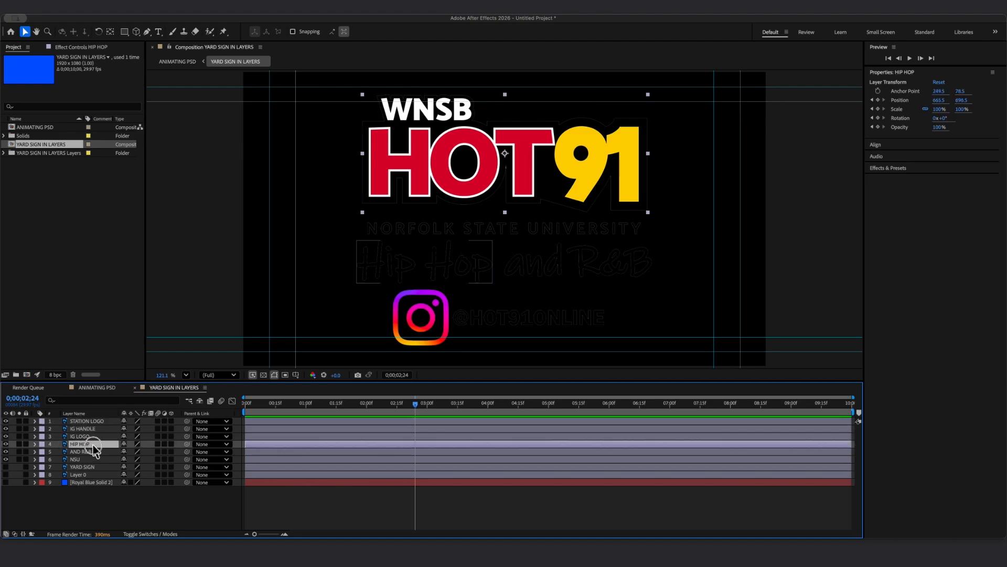
pyautogui.click(92, 422)
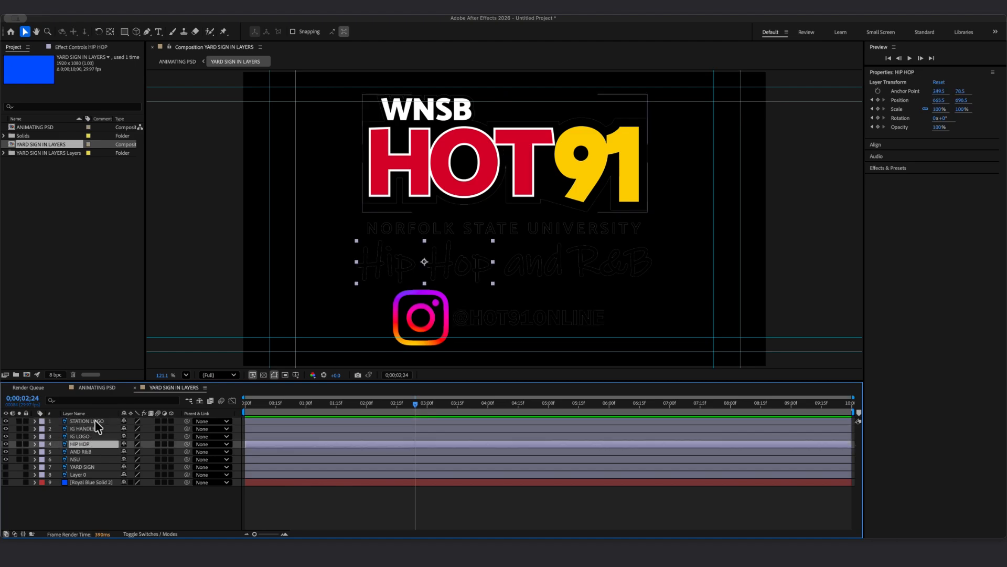
pyautogui.click(90, 452)
pyautogui.click(87, 467)
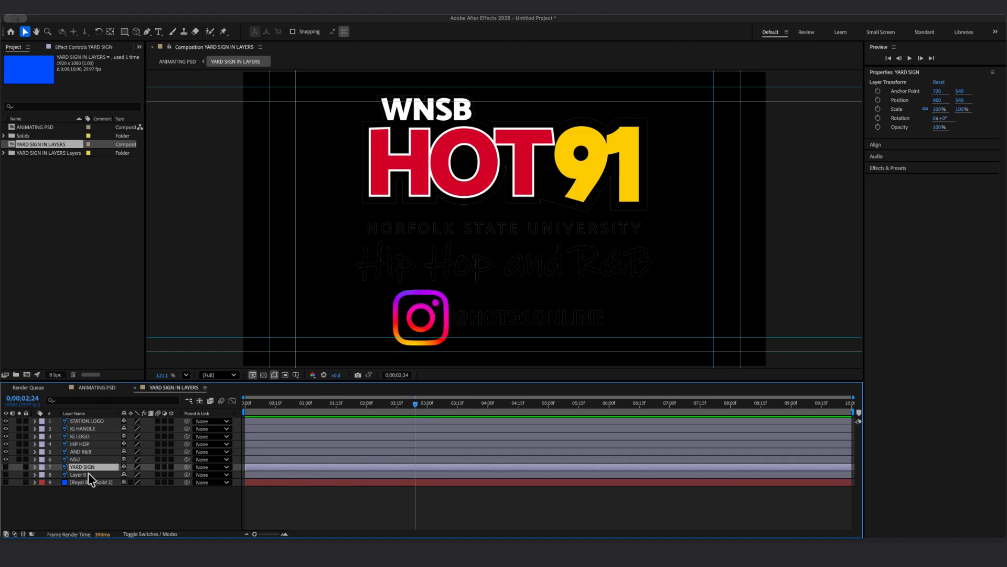
pyautogui.click(87, 387)
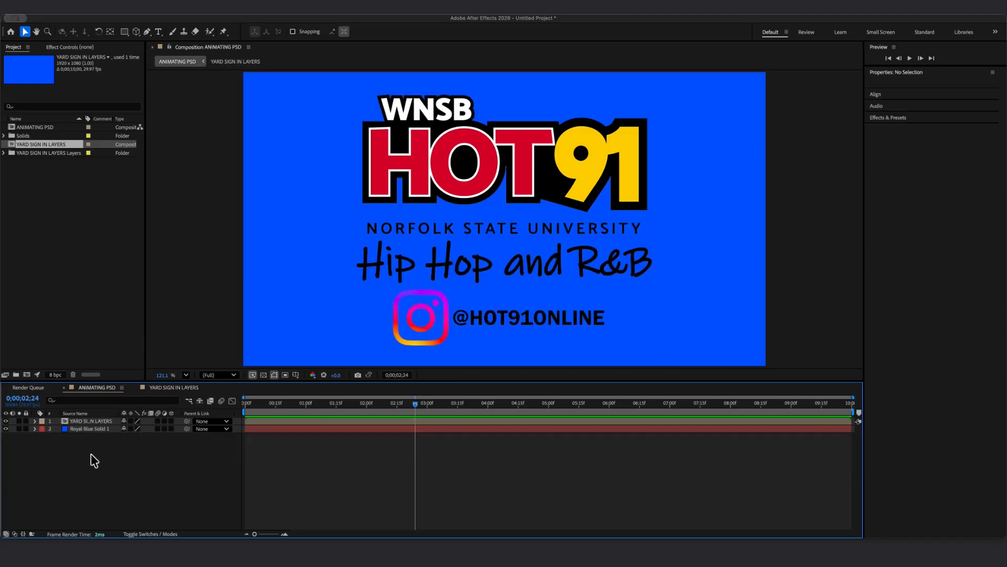
# Add a Stroke layer style to the nested YARD SIGN IN LAYERS layer and set its color to white (FFFFFF)
pyautogui.click(82, 421)
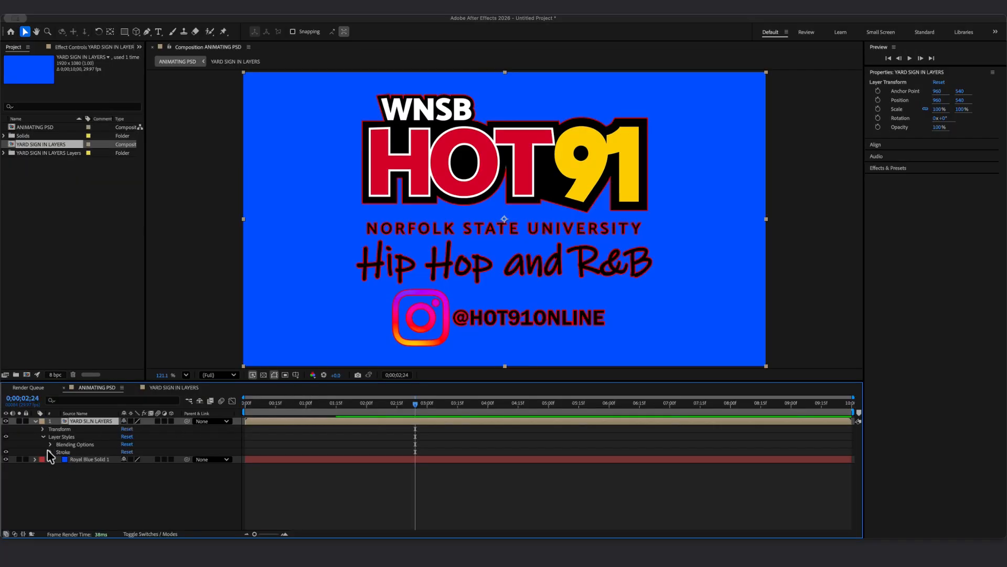
pyautogui.click(50, 452)
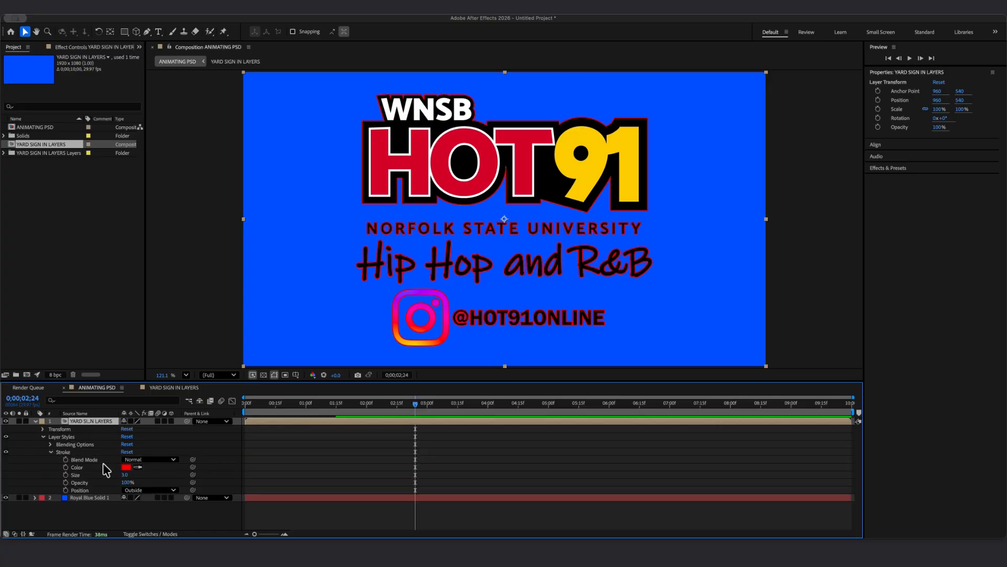
pyautogui.click(126, 467)
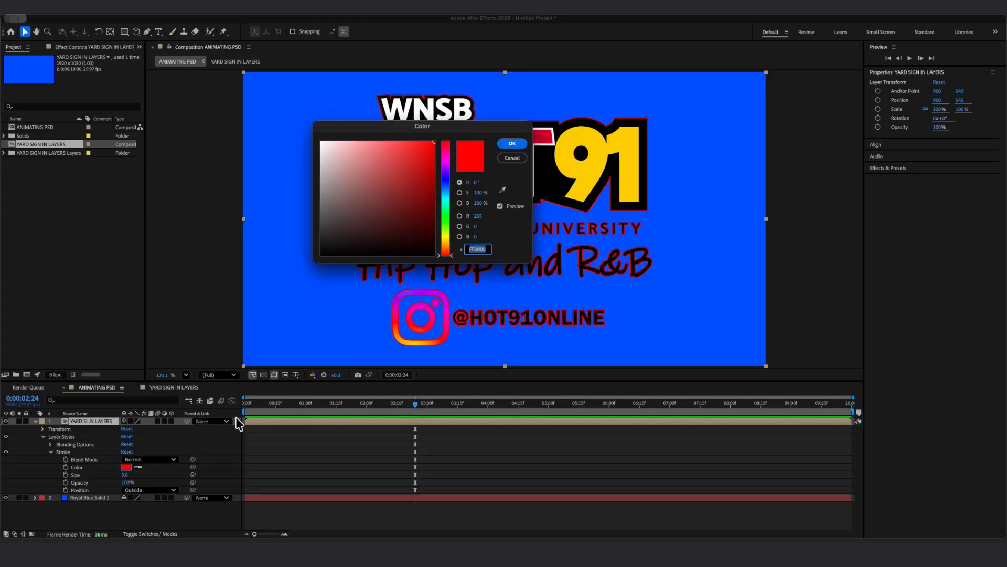
pyautogui.moveTo(362, 151); pyautogui.dragTo(254, 118)
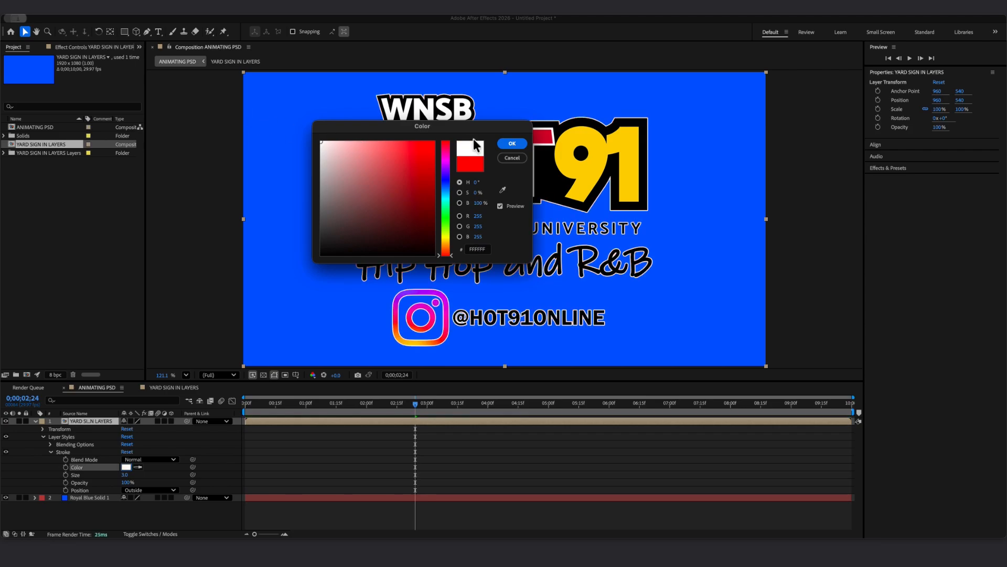
pyautogui.click(512, 143)
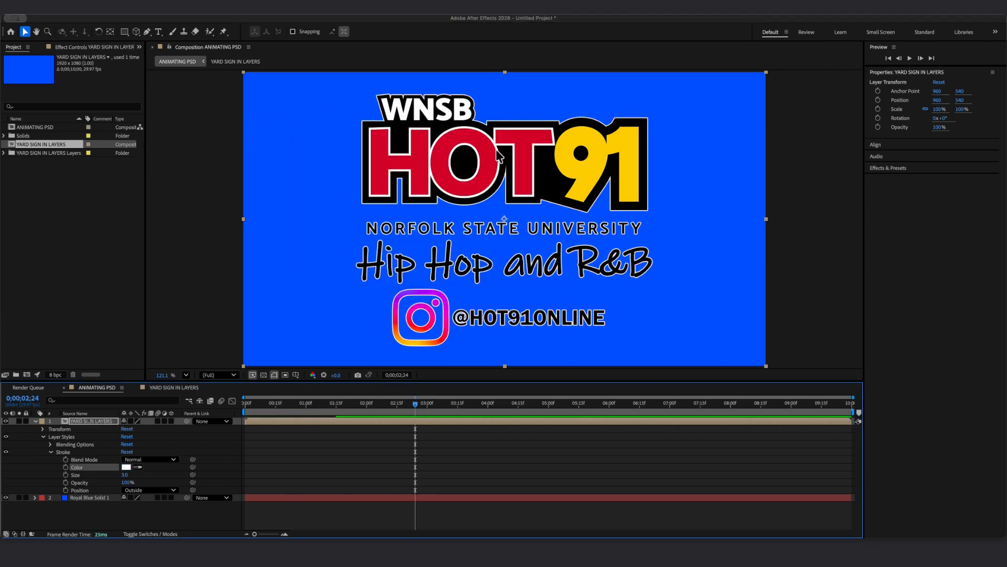
# Set the Stroke layer style's size to 1.5 and collapse the Stroke settings
pyautogui.click(126, 476)
pyautogui.write('1.5')
pyautogui.press('Return')
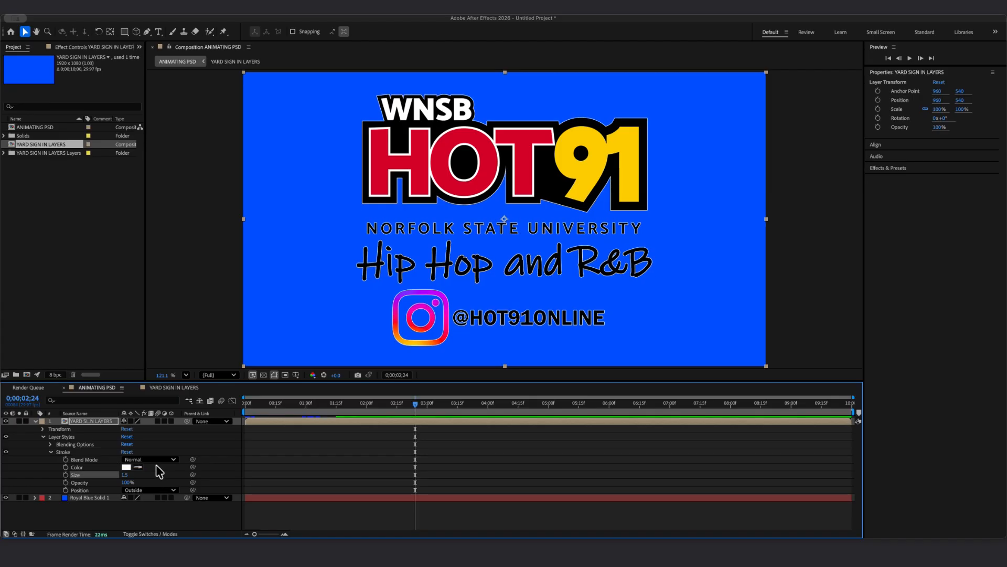
pyautogui.click(51, 452)
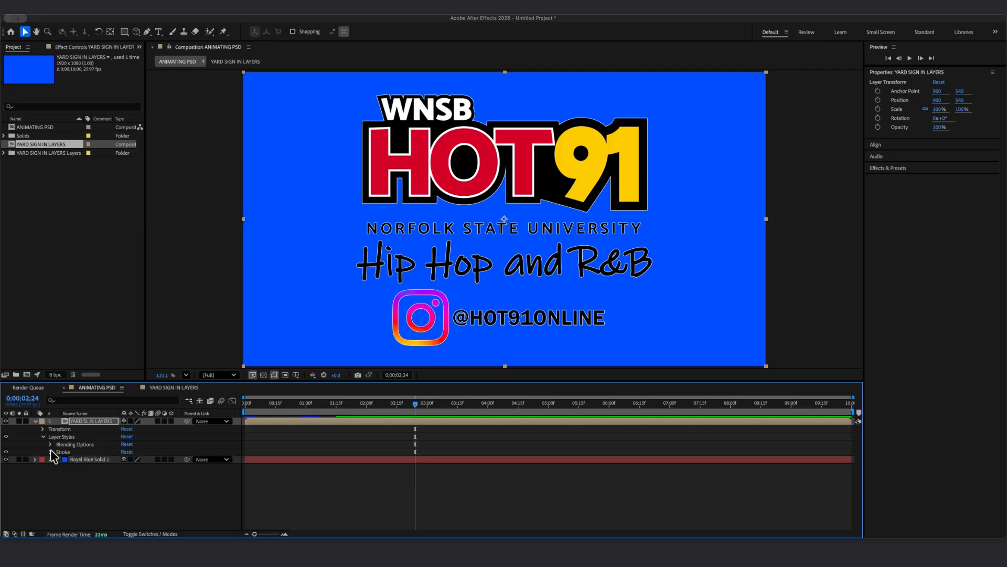
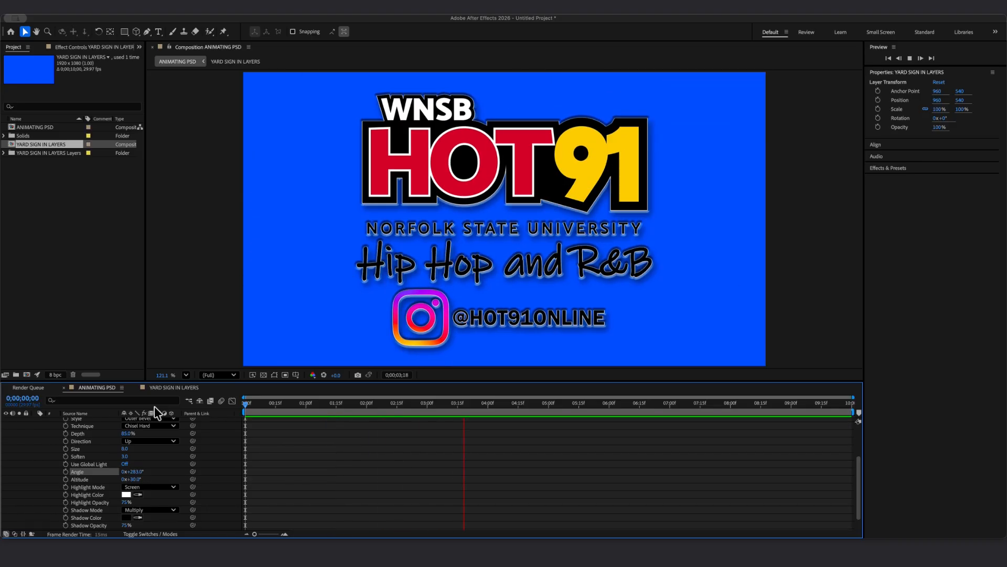
# Stop the preview, return to 0;00;00;00, collapse the Layer Styles group, and deselect the layer
pyautogui.press('space')
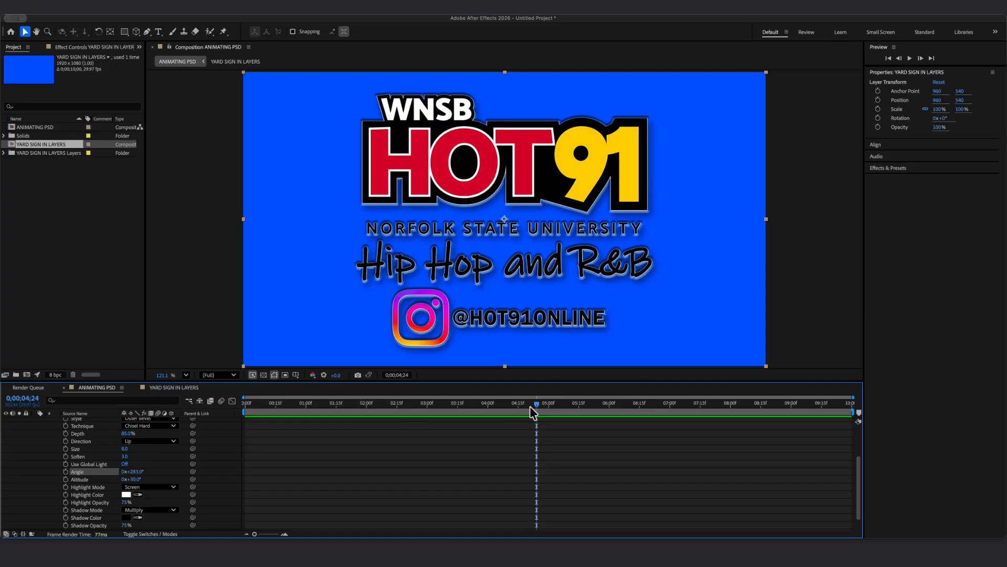
pyautogui.click(246, 404)
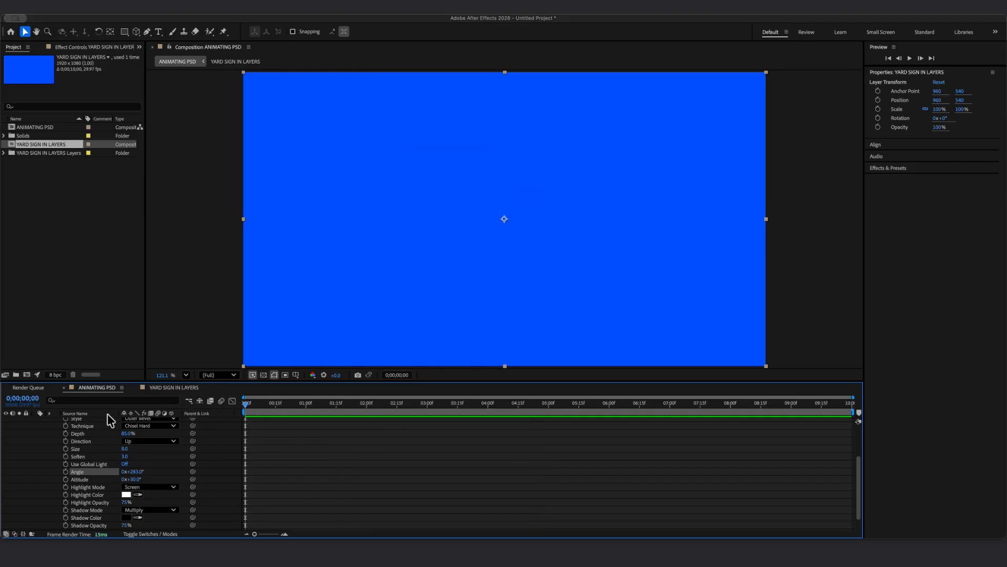
pyautogui.scroll(3, 58, 437)
pyautogui.click(42, 435)
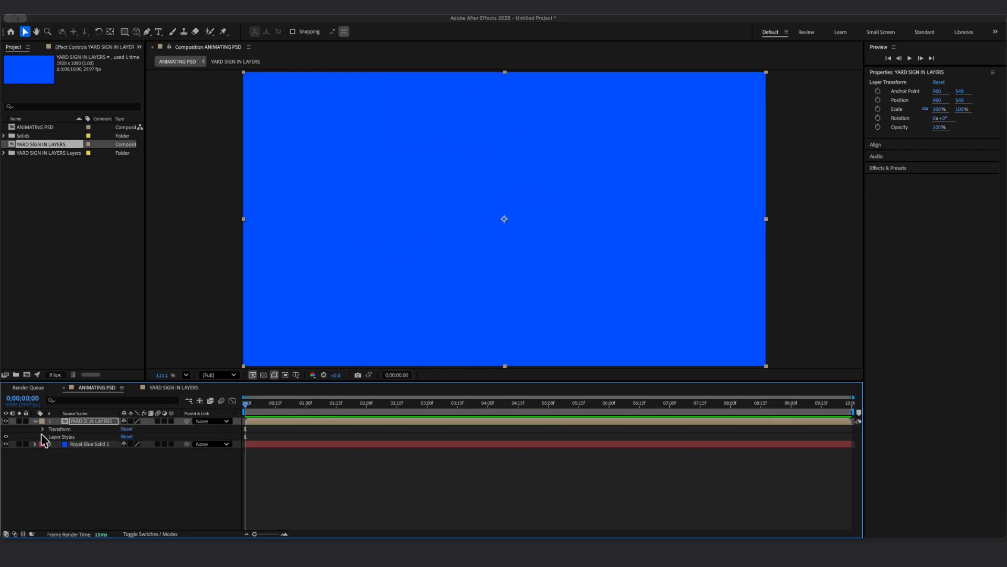
pyautogui.click(97, 463)
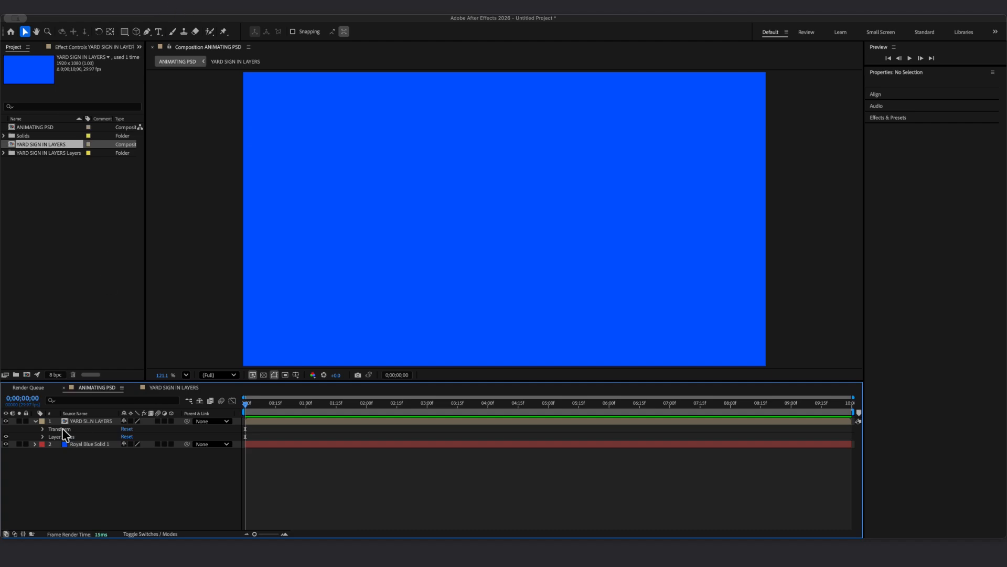
# Apply the Lens Flare effect to the YARD SIGN IN LAYERS layer and expand the effect's properties
pyautogui.click(88, 422)
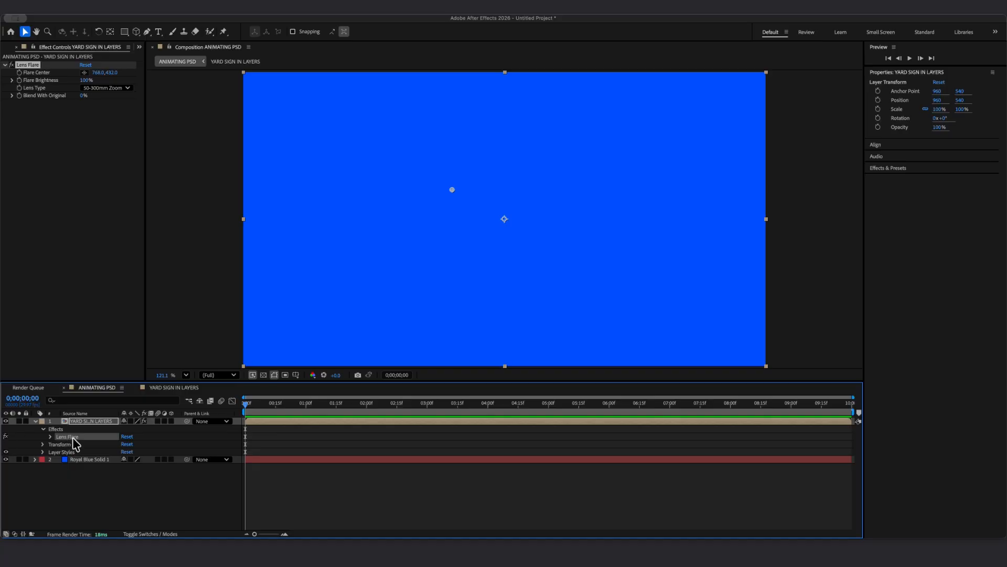
pyautogui.click(51, 437)
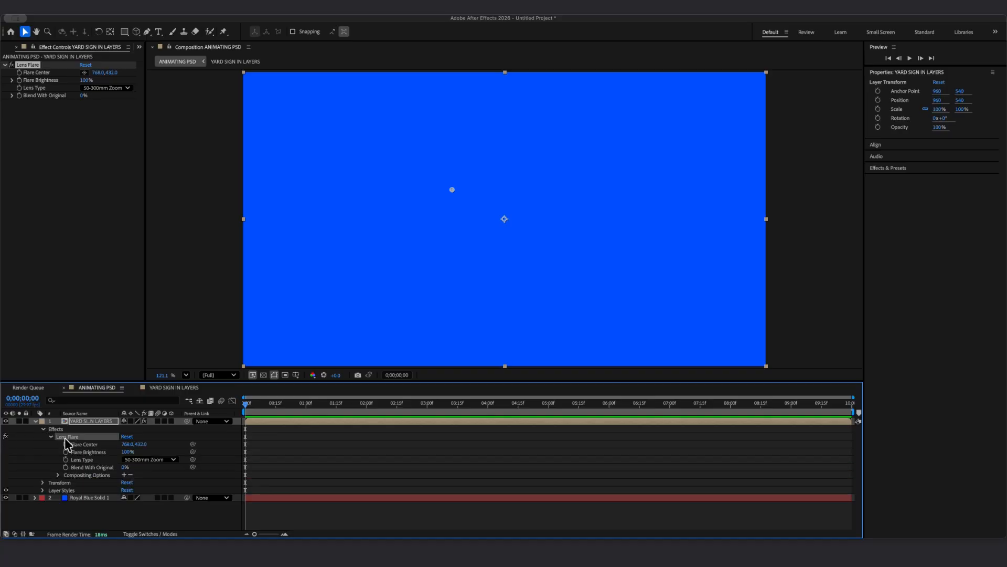
# Set the Lens Flare's Flare Center to 0, 0 at 0;00;00;00 and enable keyframing for it
pyautogui.moveTo(259, 408); pyautogui.dragTo(346, 415)
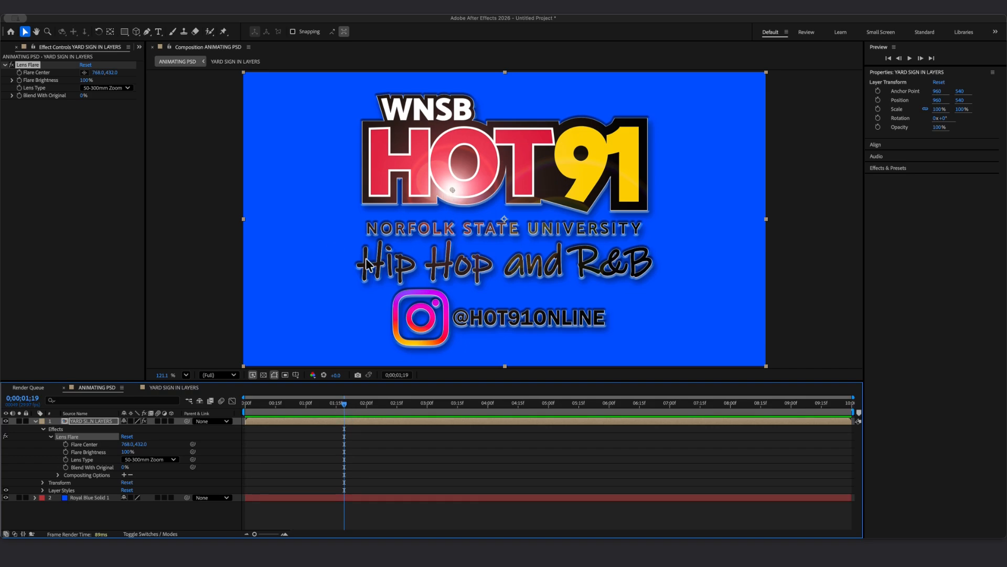
pyautogui.moveTo(344, 408); pyautogui.dragTo(202, 408)
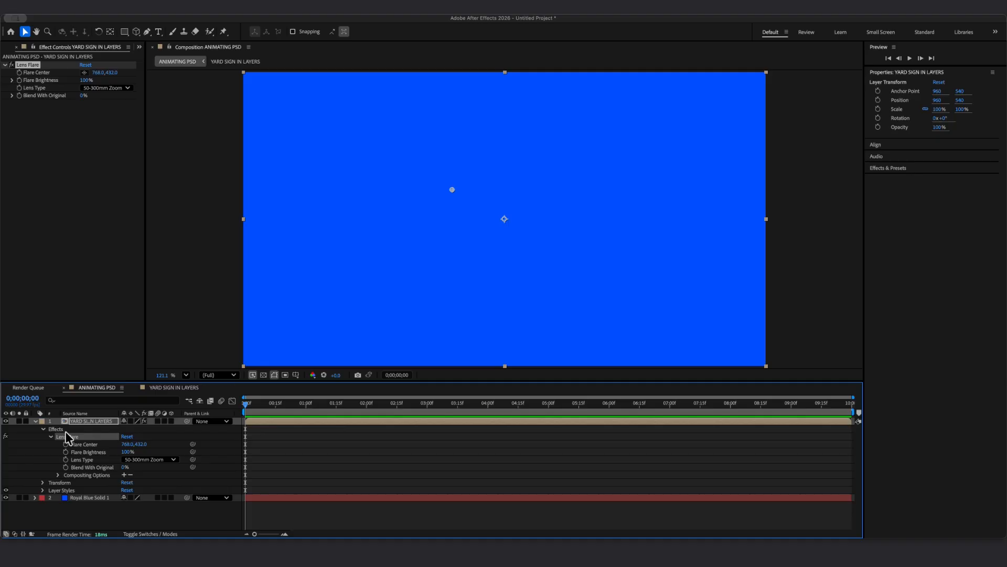
pyautogui.moveTo(130, 450); pyautogui.dragTo(52, 448)
pyautogui.click(126, 445)
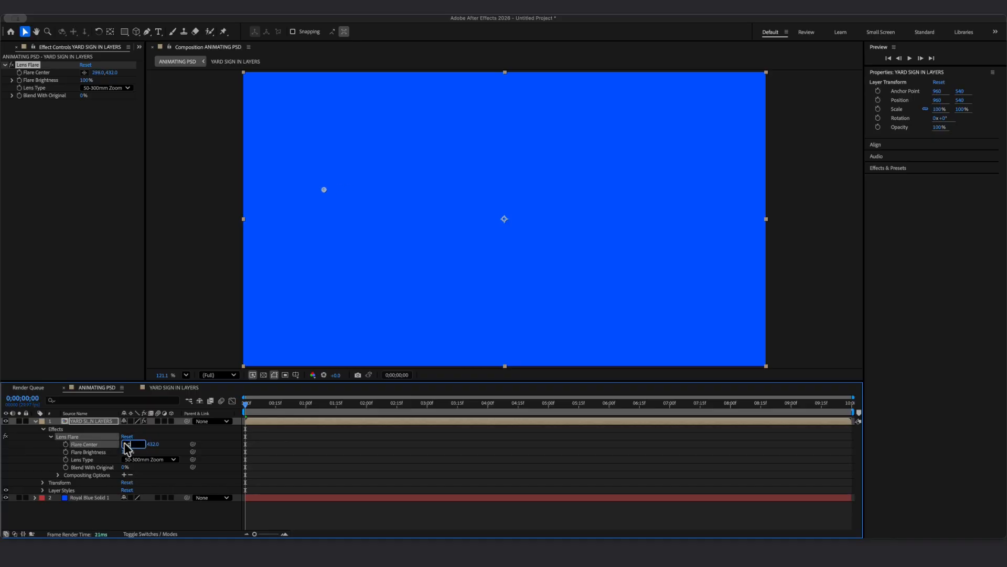
pyautogui.write('0')
pyautogui.press('Return')
pyautogui.click(133, 444)
pyautogui.write('0')
pyautogui.press('Return')
pyautogui.click(66, 444)
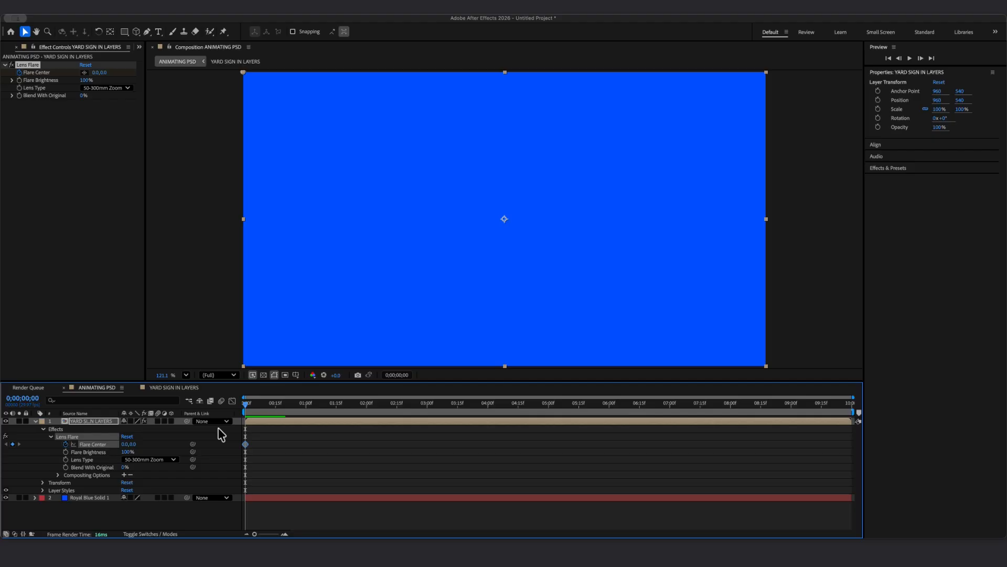
# Try a Flare Center keyframe of 0, 1920 at 0;00;00;08, preview the movement, and undo it
pyautogui.click(24, 399)
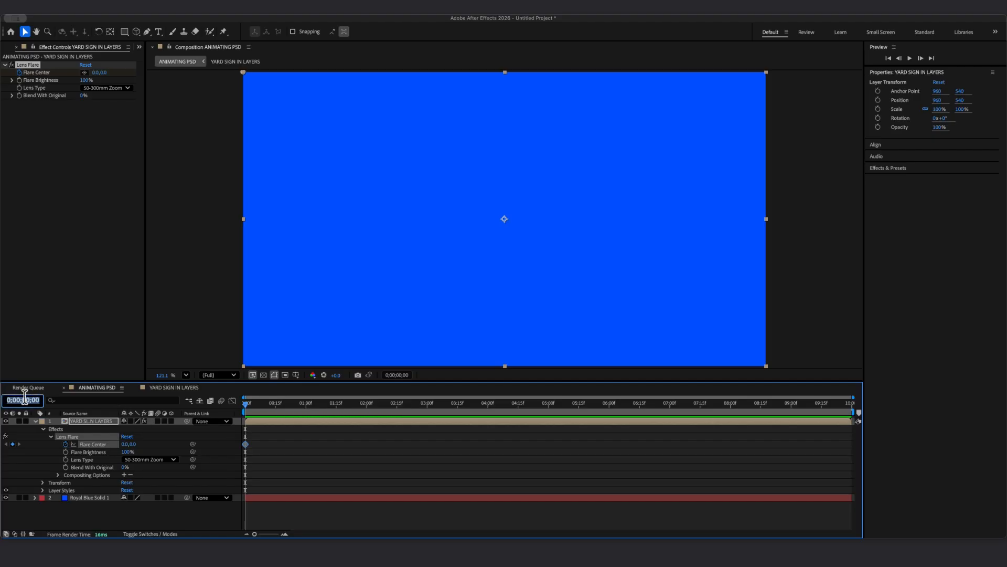
pyautogui.write('8')
pyautogui.press('Return')
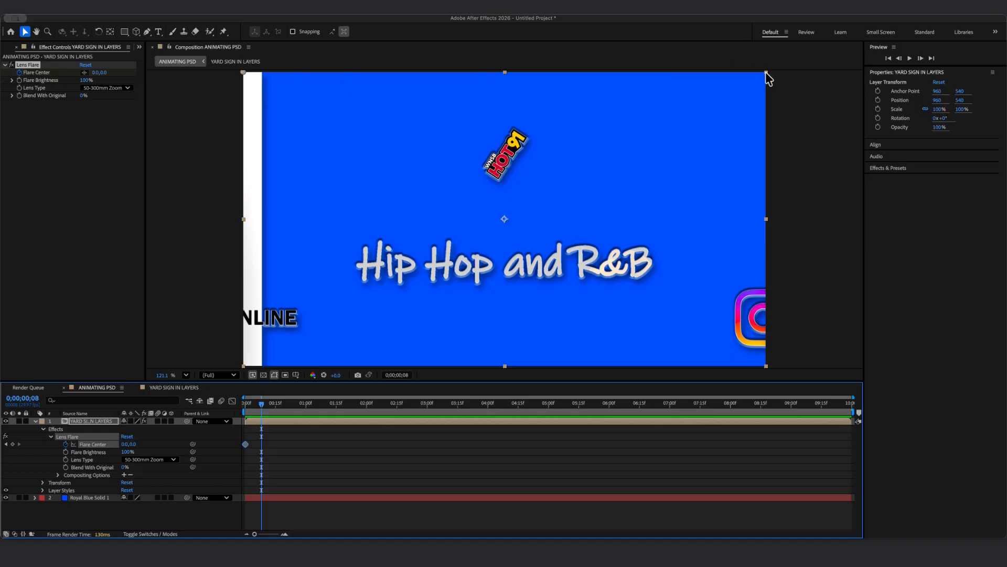
pyautogui.click(132, 444)
pyautogui.write('1920')
pyautogui.press('Return')
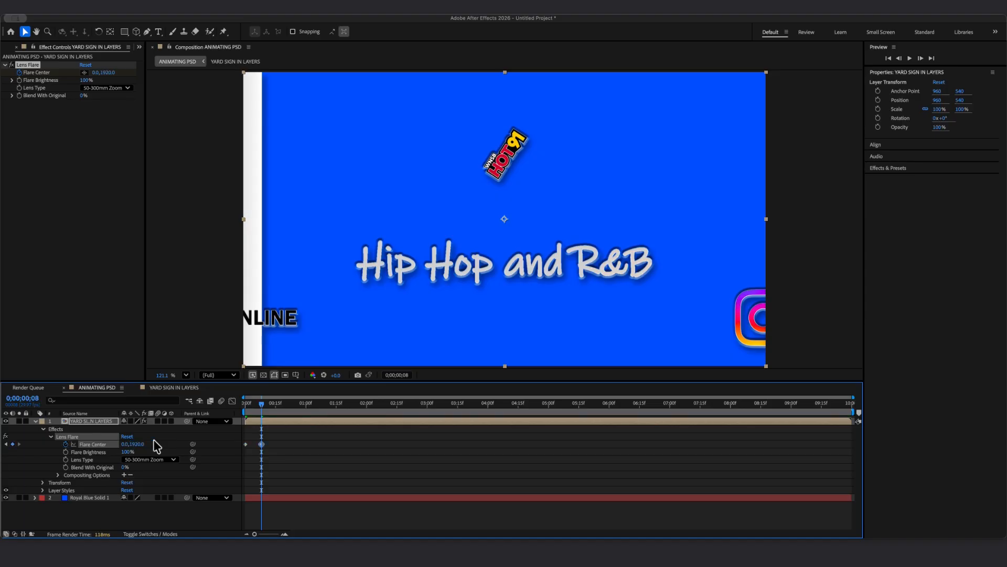
pyautogui.click(246, 405)
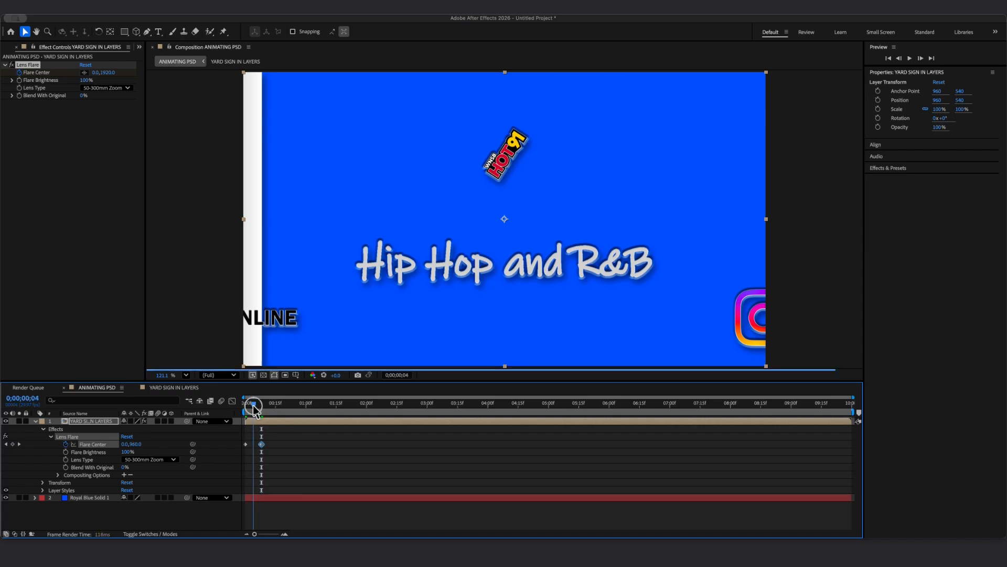
pyautogui.moveTo(245, 407); pyautogui.dragTo(238, 410)
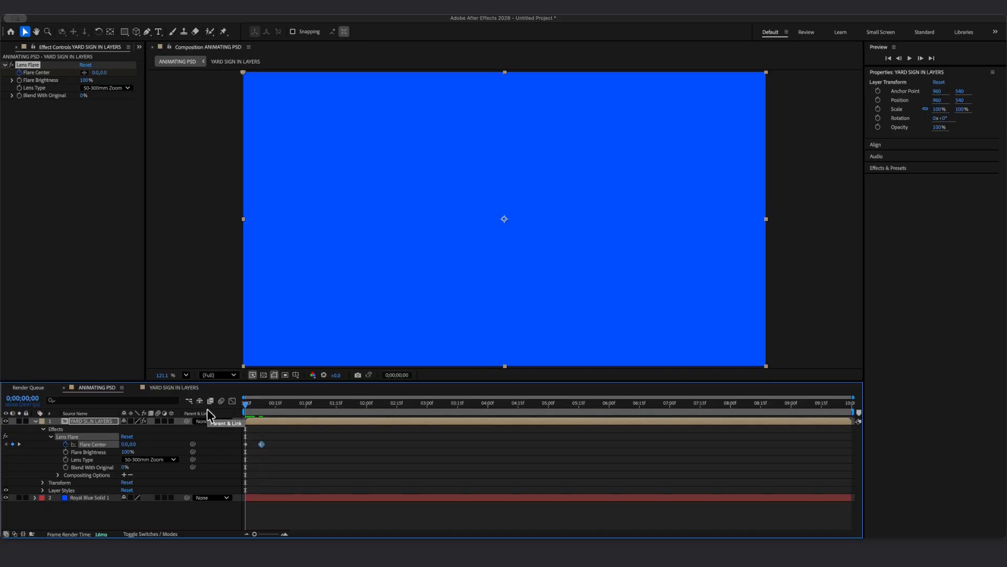
pyautogui.press('space')
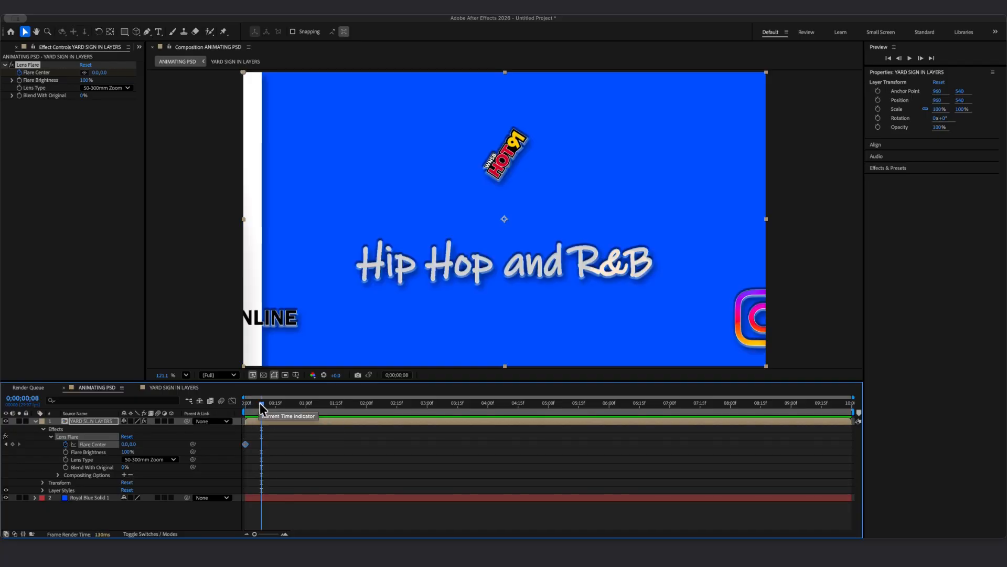
pyautogui.click(213, 406)
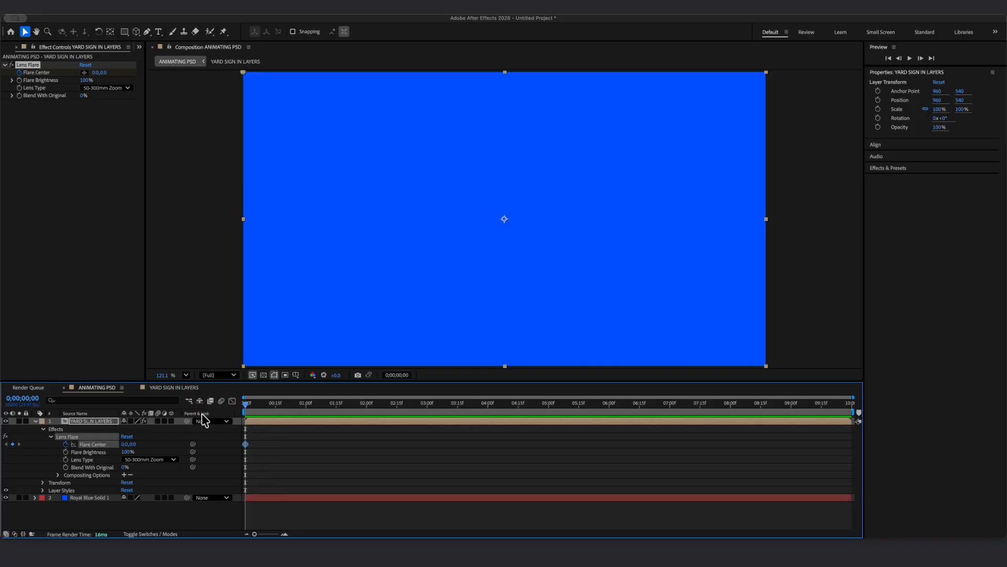
# Try a horizontal Flare Center value of 1080 at 0;00;00;00, and restore it to 0
pyautogui.click(129, 445)
pyautogui.write('1080')
pyautogui.press('Return')
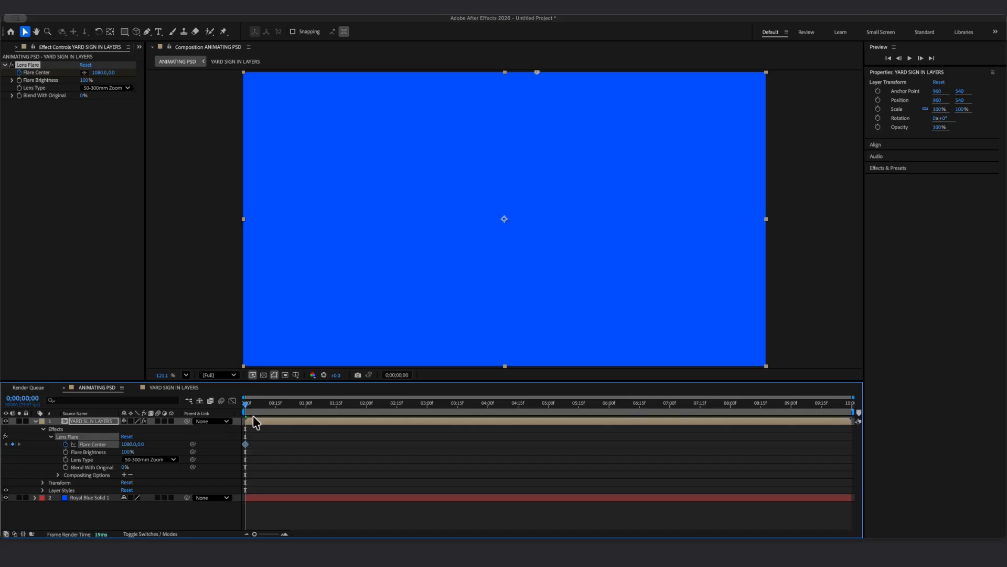
pyautogui.moveTo(246, 408); pyautogui.dragTo(175, 427)
pyautogui.click(126, 444)
pyautogui.write('0')
pyautogui.press('Return')
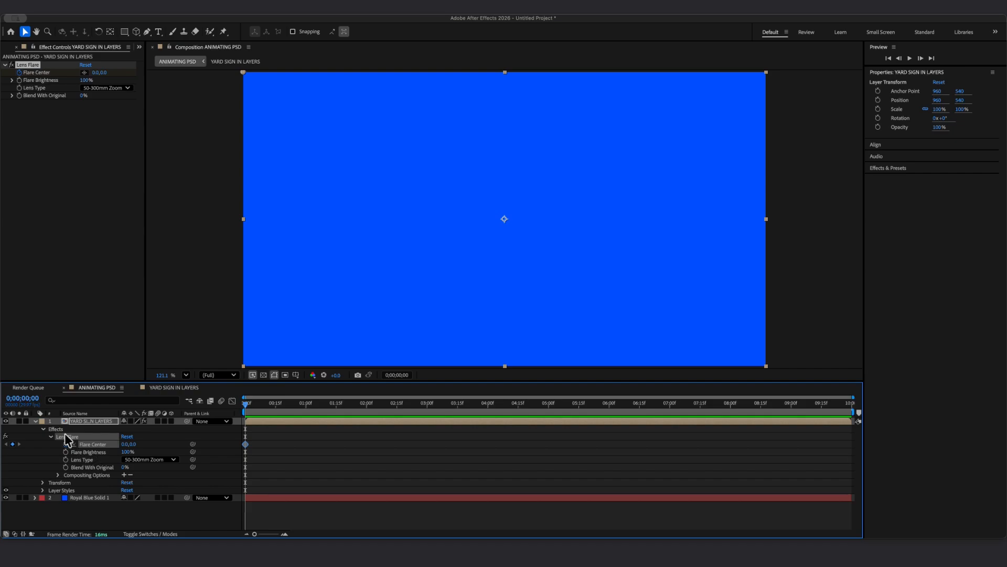
# Add a Flare Center keyframe of 1080, 0 at 0;00;00;08
pyautogui.click(22, 398)
pyautogui.write('8')
pyautogui.press('Return')
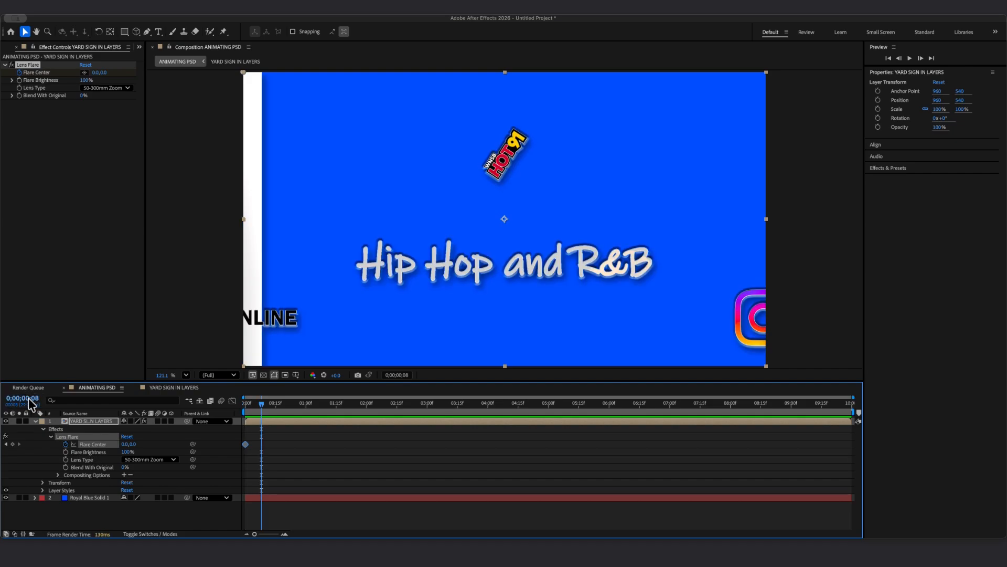
pyautogui.click(126, 444)
pyautogui.press('Return')
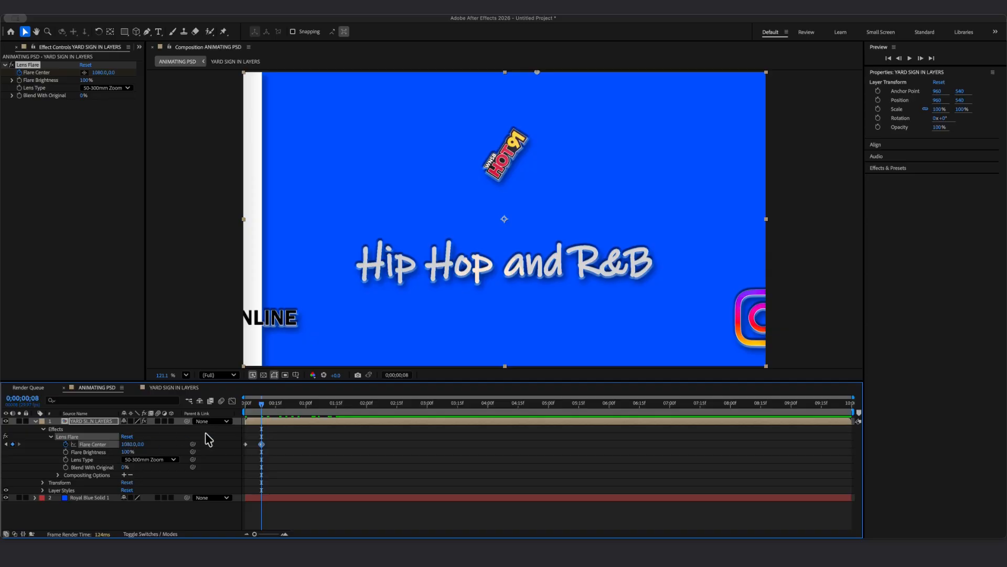
# Scrub ahead to check the flare, then change the Flare Center keyframe at 0;00;00;08 to 1920, 0
pyautogui.moveTo(260, 405); pyautogui.dragTo(298, 412)
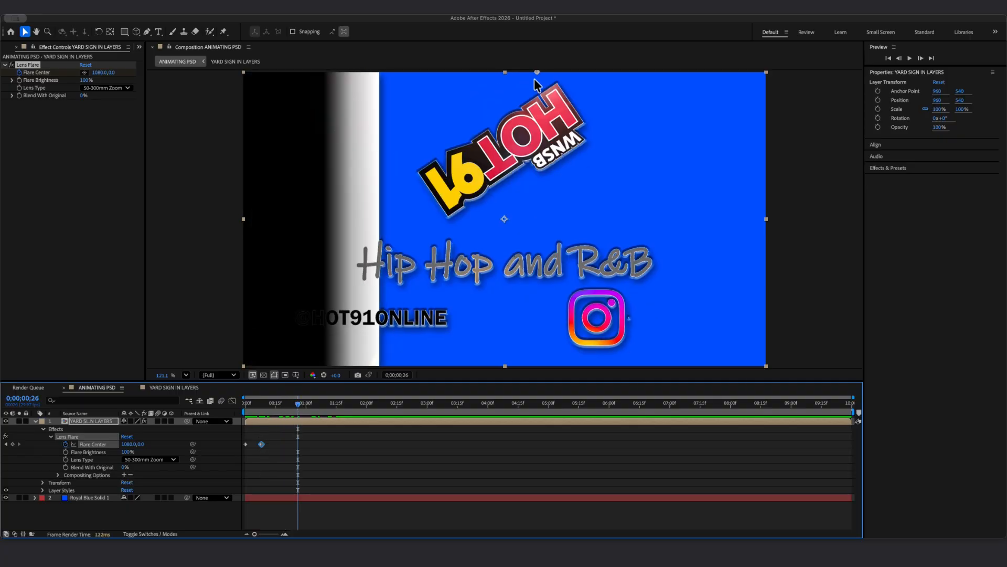
pyautogui.click(6, 444)
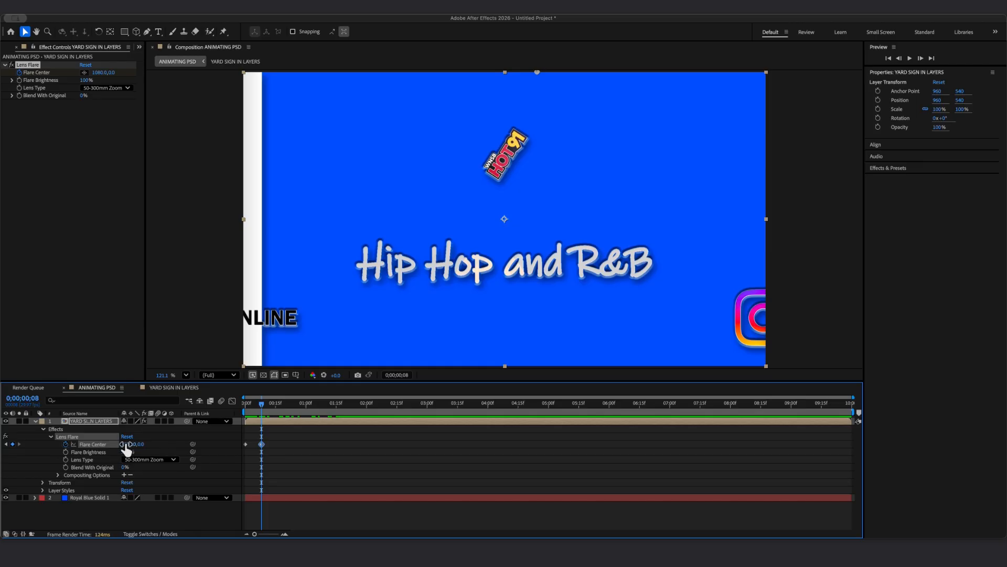
pyautogui.moveTo(126, 449); pyautogui.dragTo(517, 456)
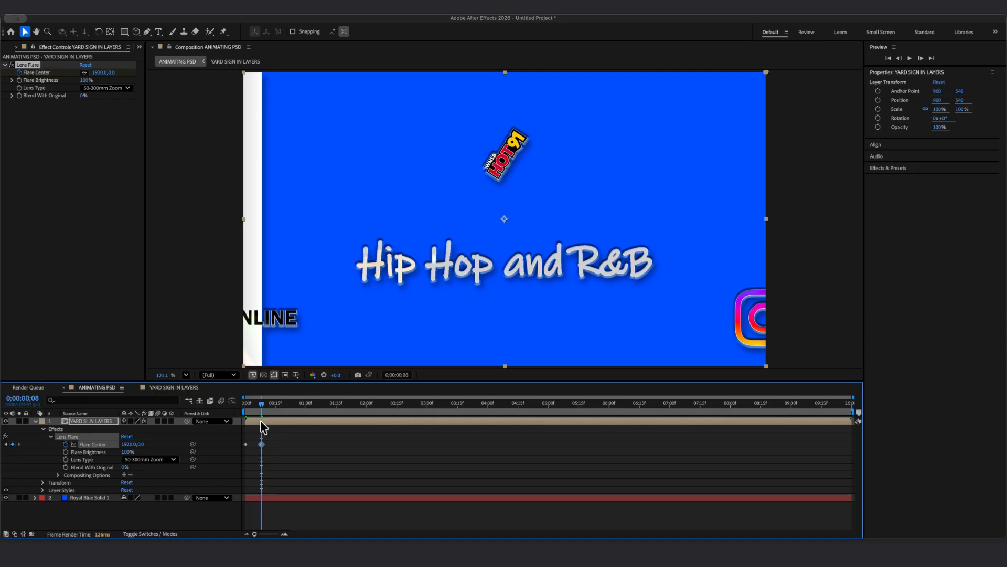
# Add a Flare Center keyframe at 0;00;00;15 and set it to 1920, 1080
pyautogui.click(32, 398)
pyautogui.press('Return')
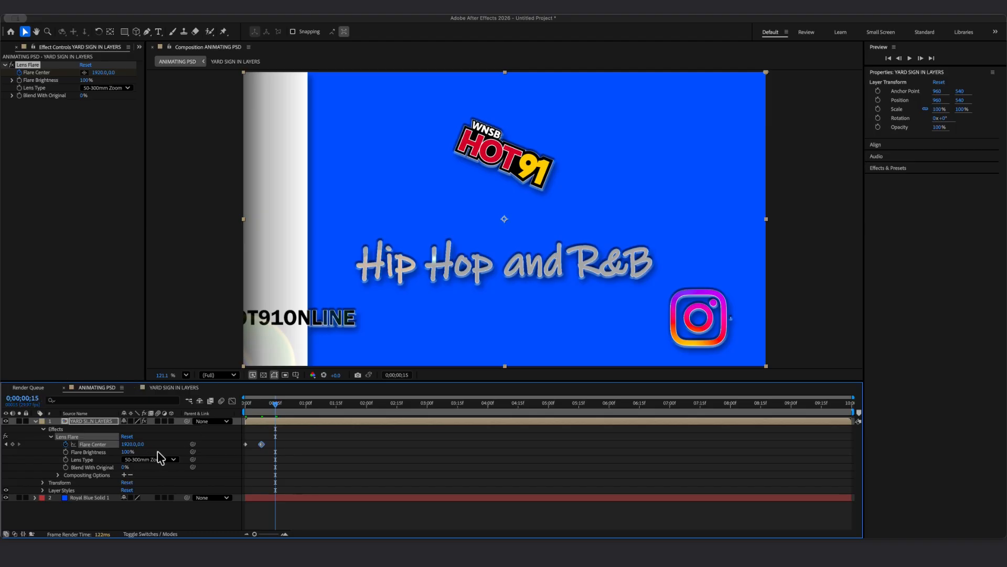
pyautogui.click(12, 443)
pyautogui.click(132, 445)
pyautogui.click(141, 444)
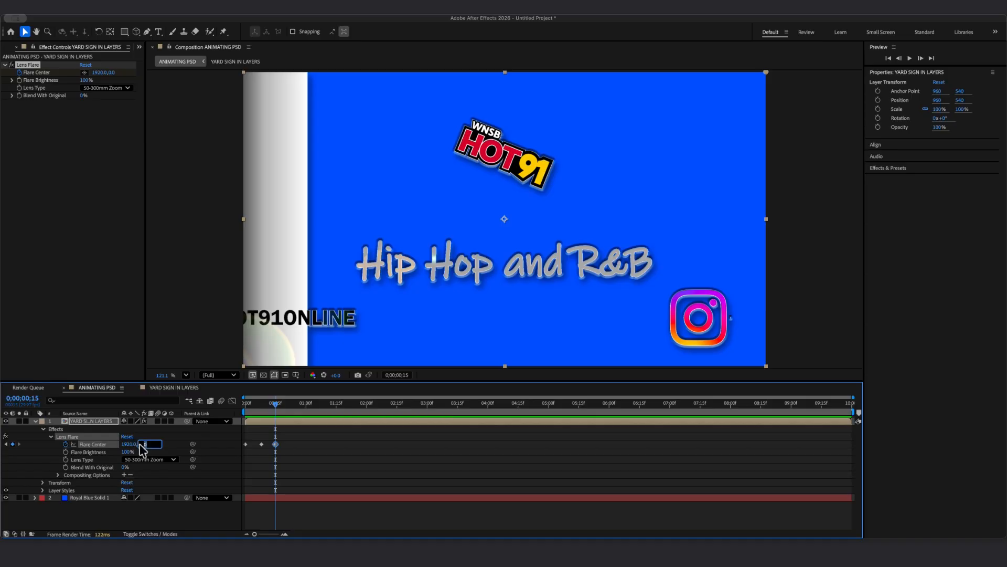
pyautogui.write('1080')
pyautogui.press('Return')
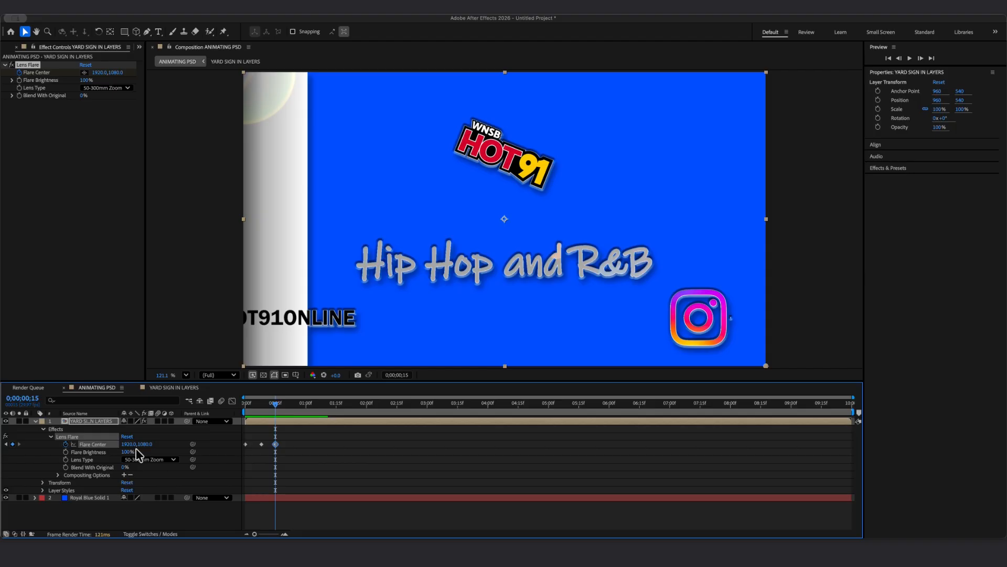
# Add a Flare Center keyframe of 0, 1080 at 0;00;00;23
pyautogui.click(25, 400)
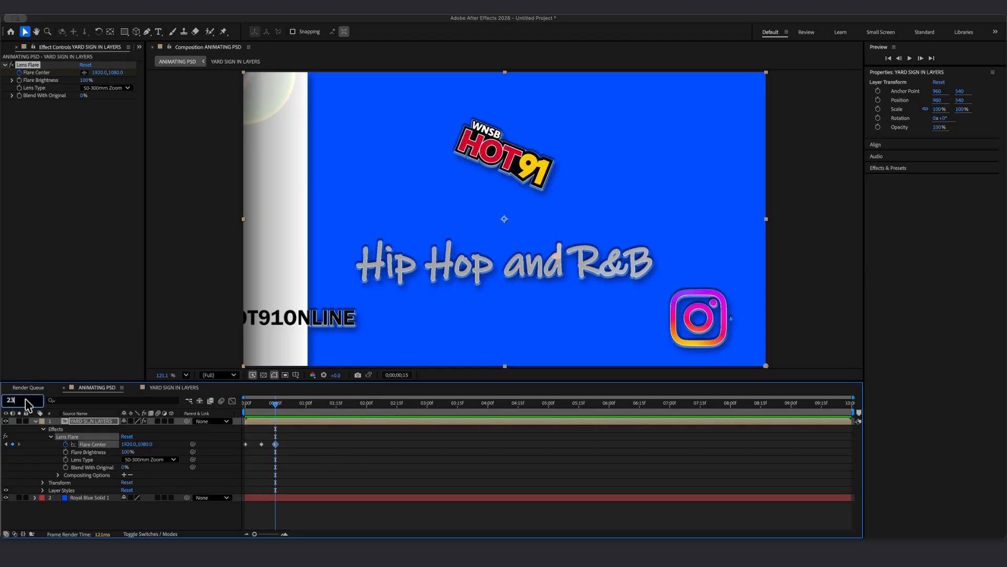
pyautogui.press('Return')
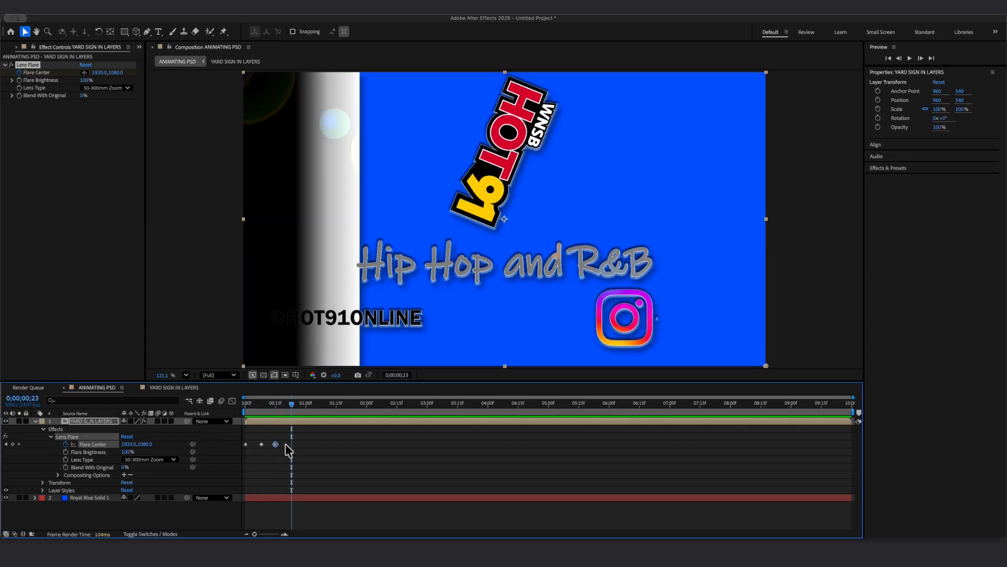
pyautogui.click(129, 445)
pyautogui.press('BackSpace')
pyautogui.write('0')
pyautogui.press('Return')
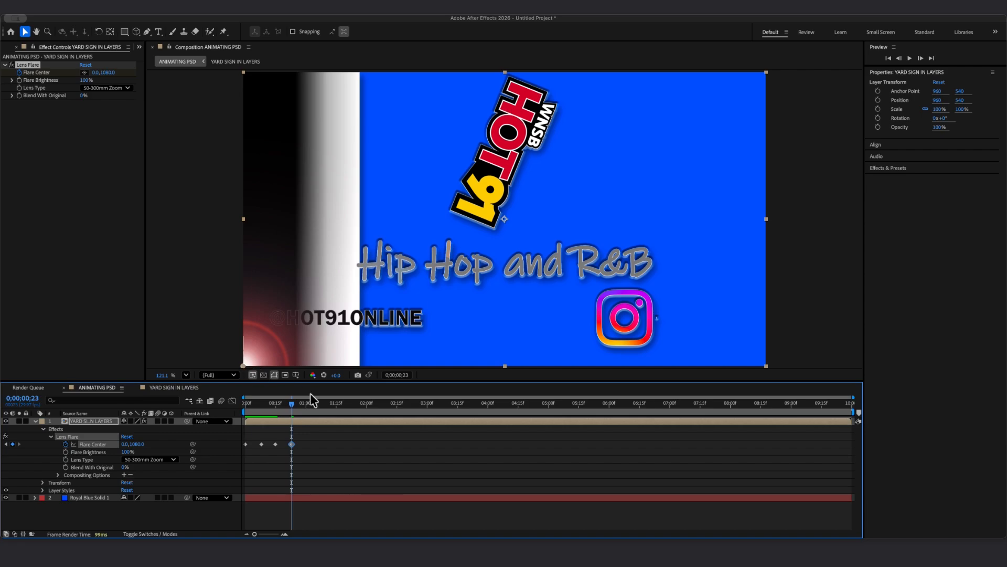
# Add a Flare Center keyframe at 0;00;01;15 and set it to 1920, 0
pyautogui.click(27, 400)
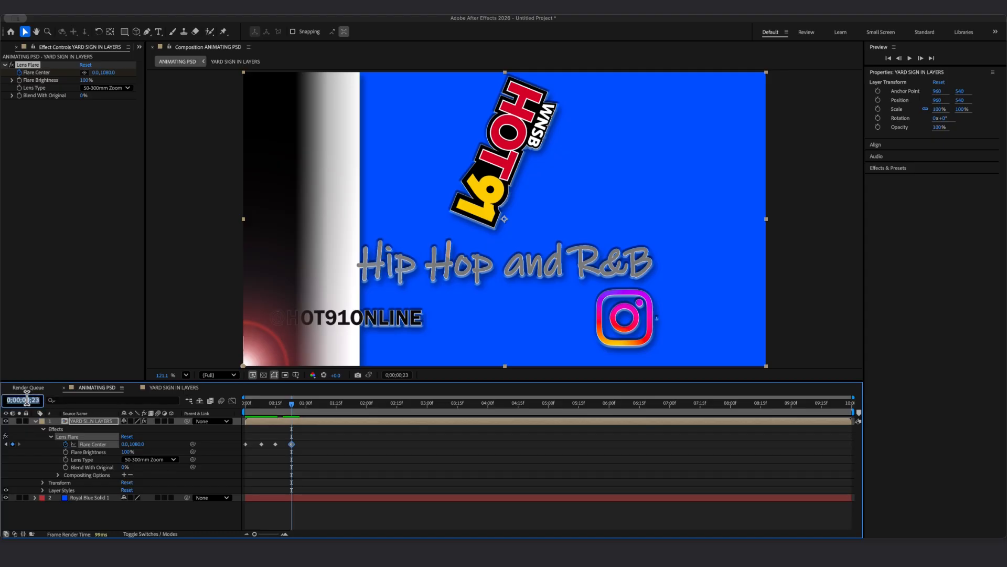
pyautogui.write('115')
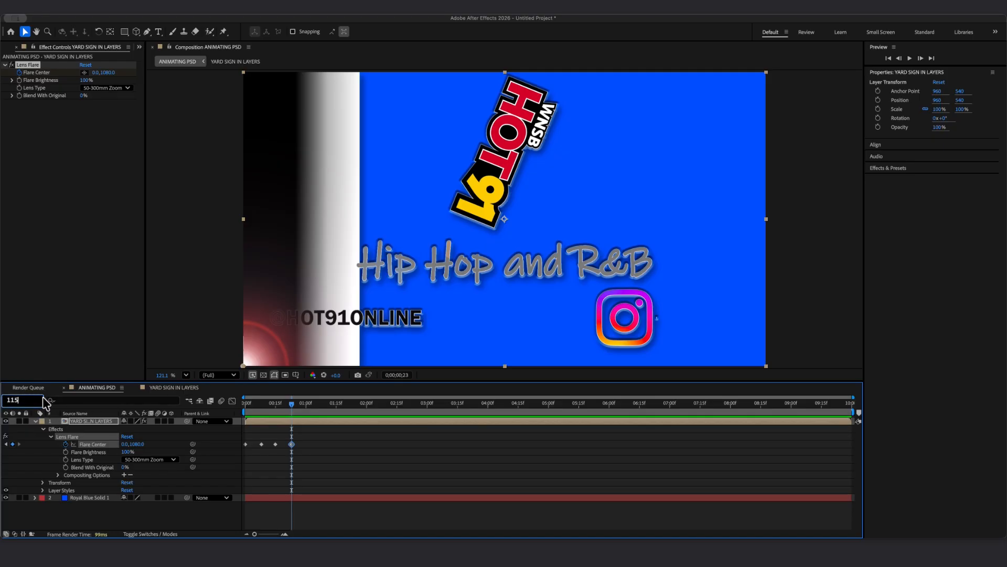
pyautogui.press('Return')
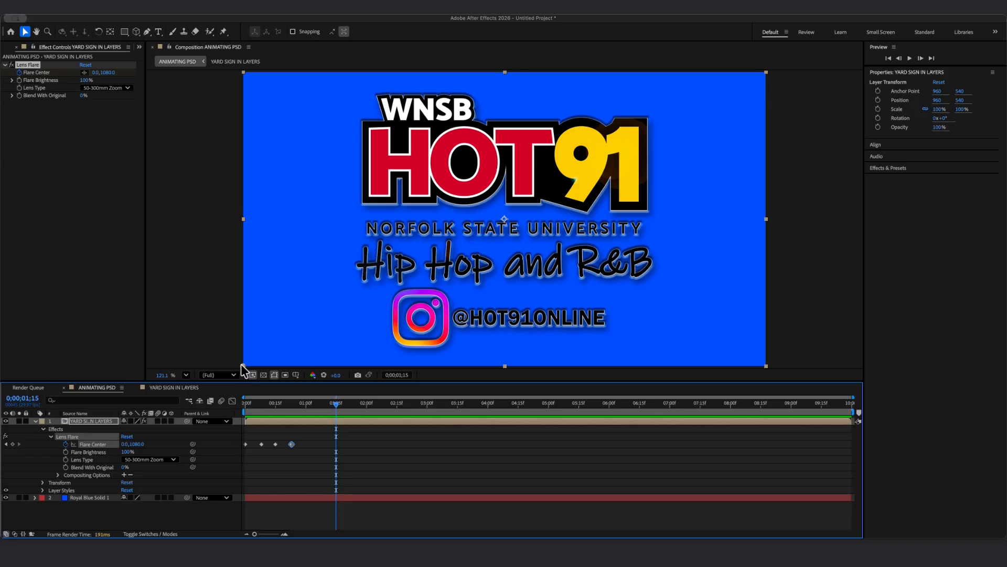
pyautogui.click(126, 444)
pyautogui.write('1920')
pyautogui.press('Return')
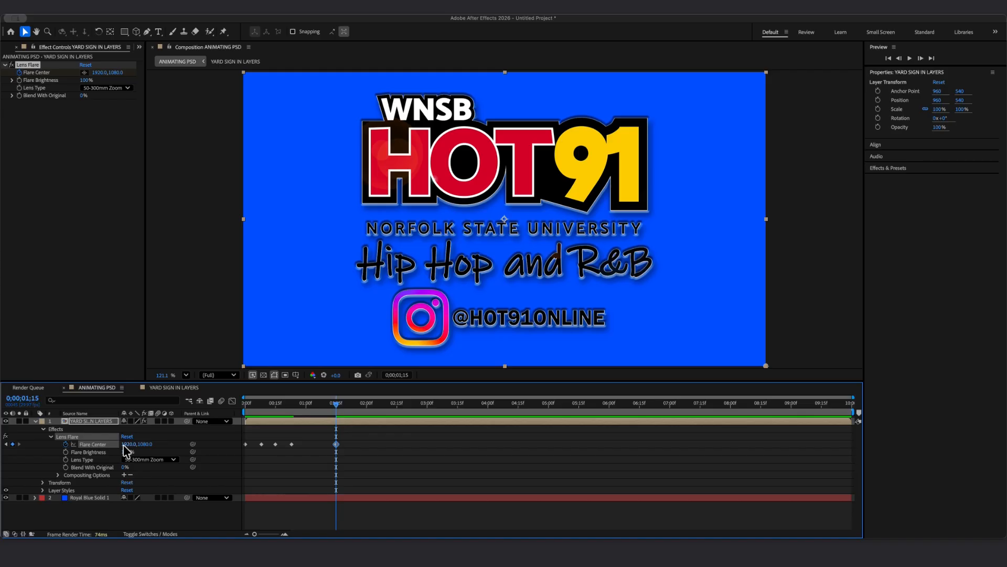
pyautogui.click(143, 444)
pyautogui.write('0')
pyautogui.press('Return')
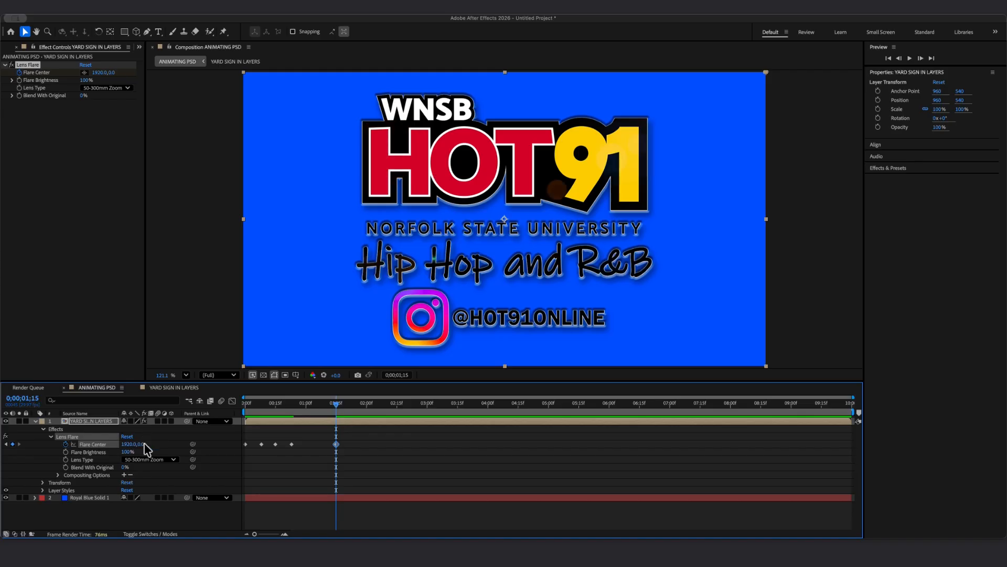